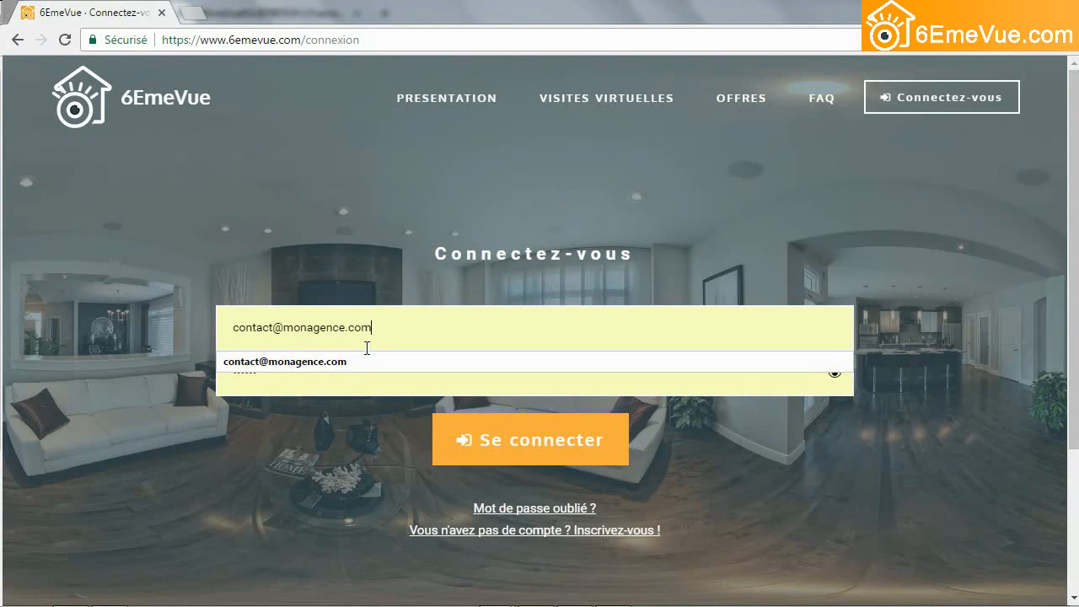
Step: Log in with the prefilled account credentials and create a new virtual tour with the reference REF
left_click(190, 314)
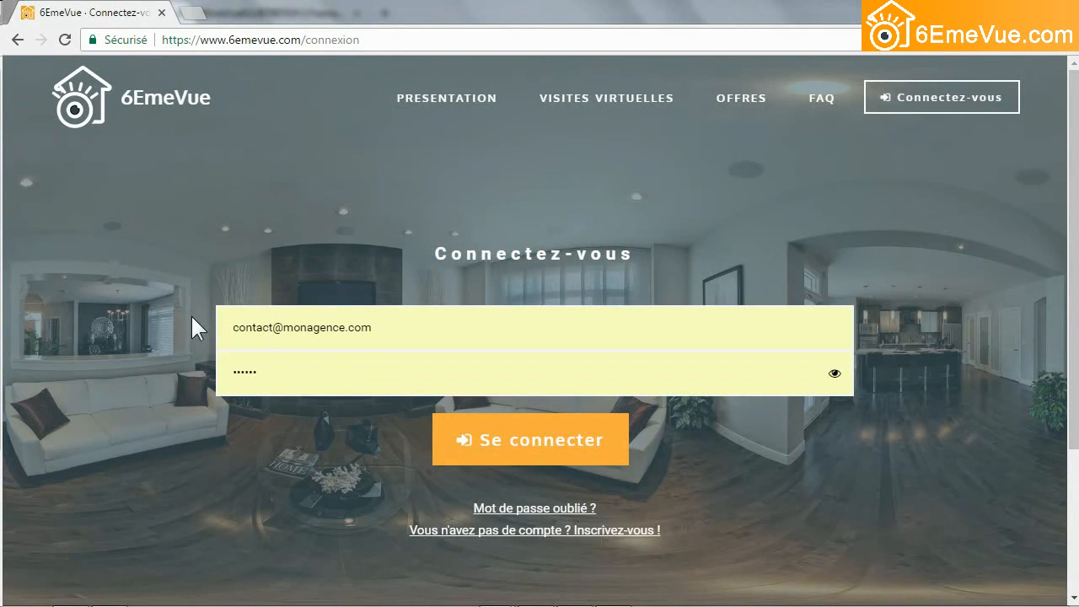
left_click(542, 455)
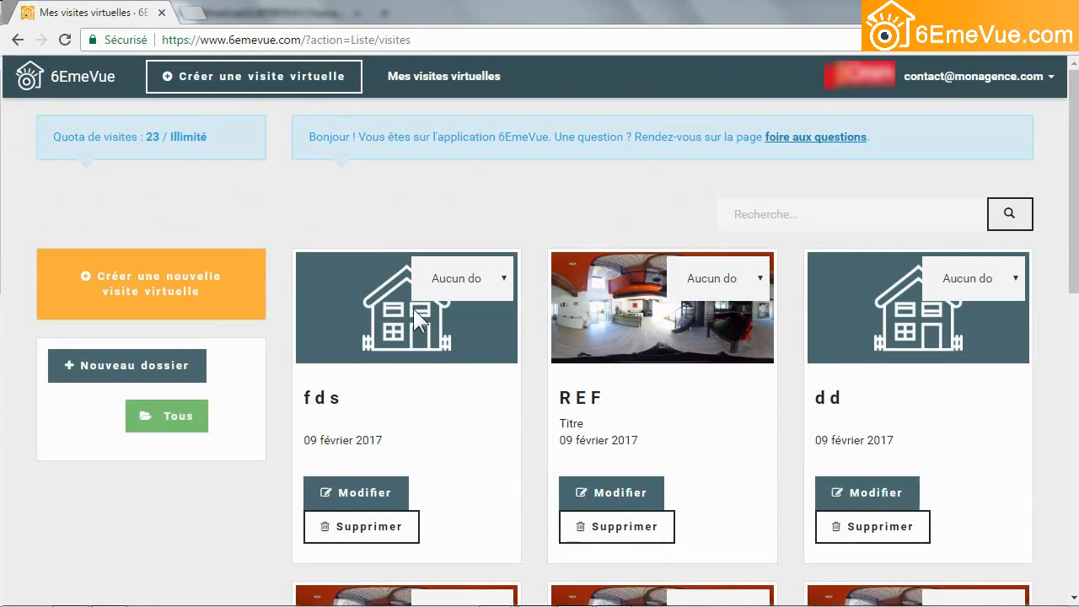
left_click(200, 302)
left_click(477, 180)
type("REF")
left_click(610, 329)
Step: Import the four panoramic photos Chambre, Jardin, Palier and Salon from the Ricoh Theta folder into the tour
left_click(431, 355)
left_click(203, 157)
left_click(482, 156, "shift")
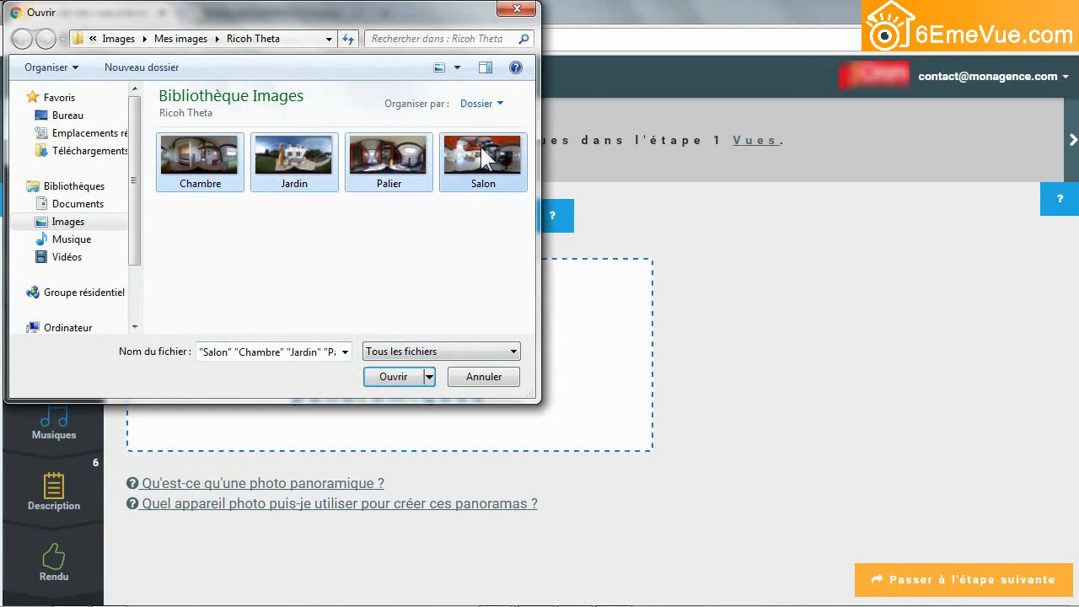
left_click(385, 377)
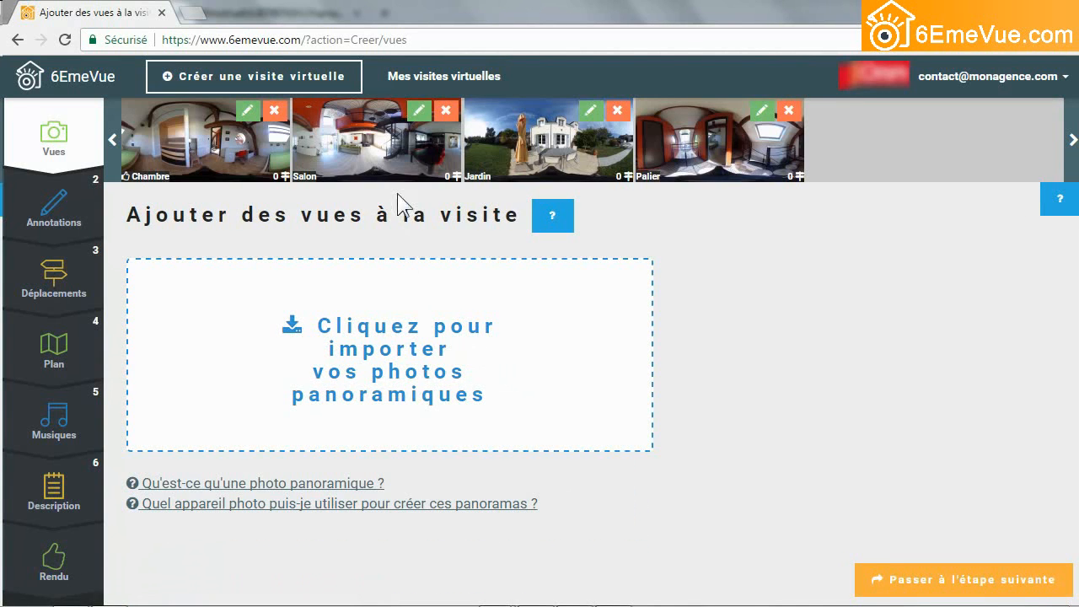
Step: Edit the Salon view and change its title to Séjour
left_click(417, 111)
double_click(325, 180)
type("Séjour")
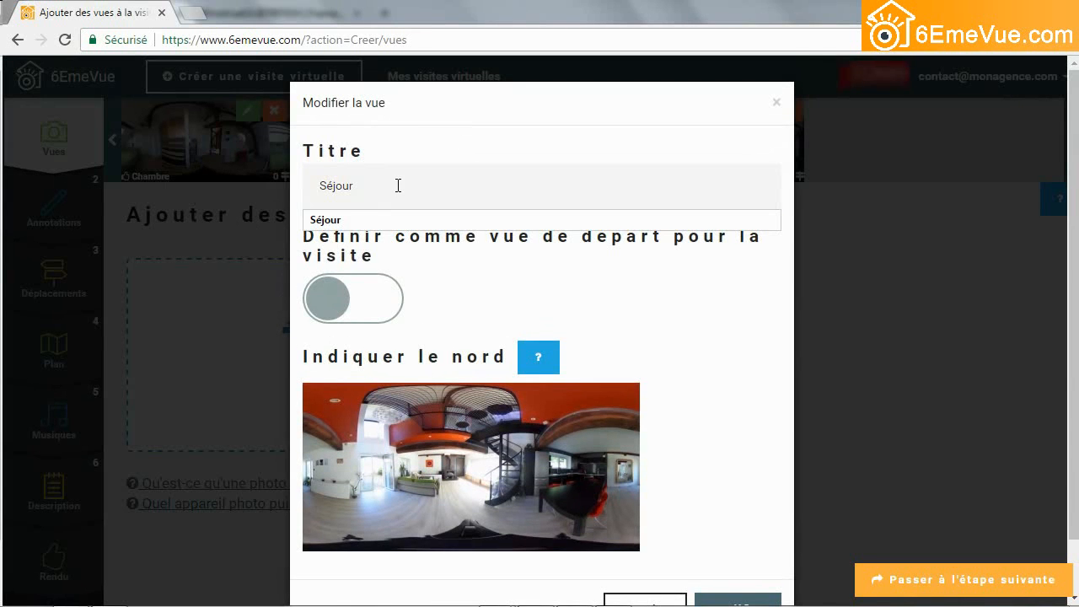
Step: Define the Séjour view as the tour's starting view, mark north between the sofa and the fireplace, and save the changes
left_click(327, 311)
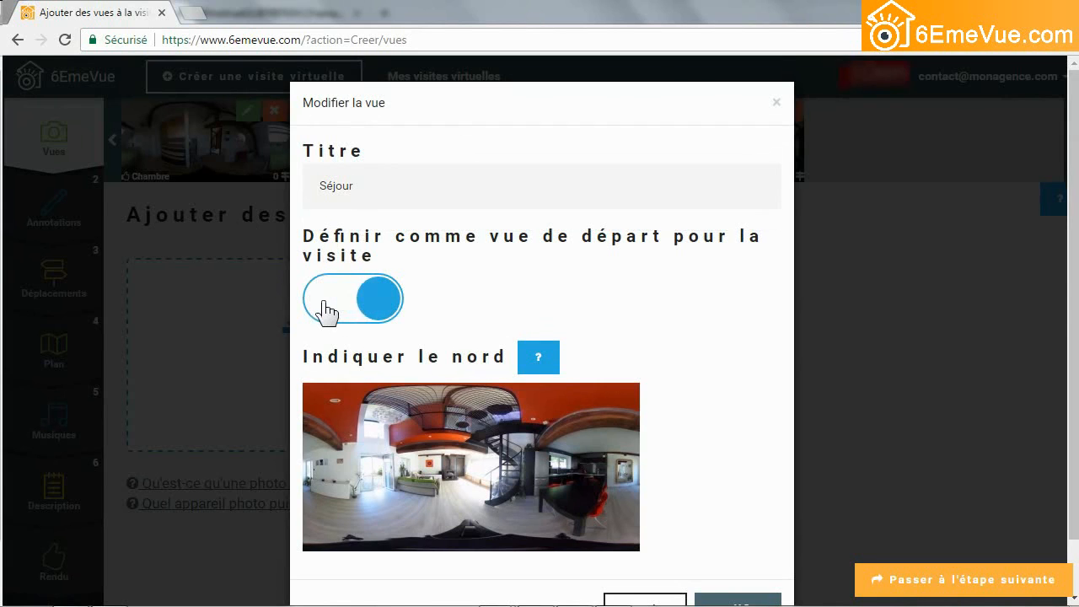
left_click(451, 470)
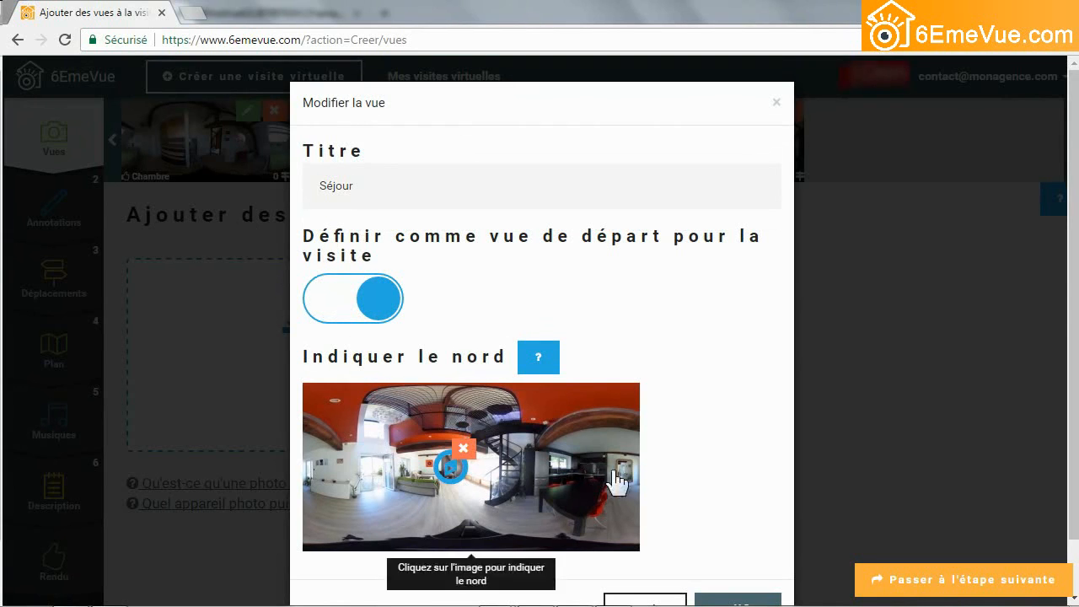
scroll(711, 467, "down", 1)
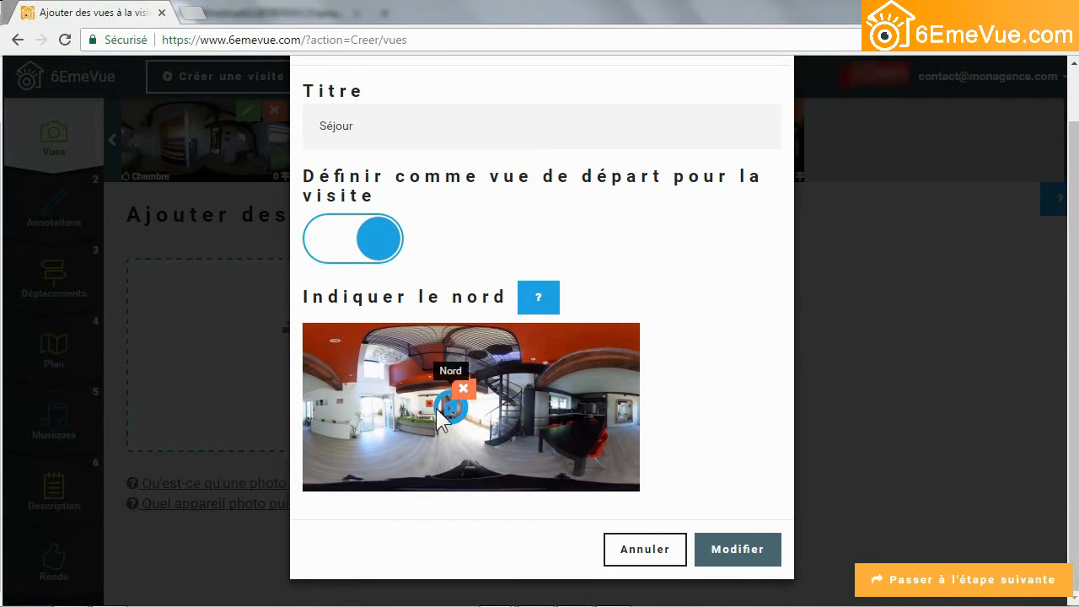
left_click(734, 548)
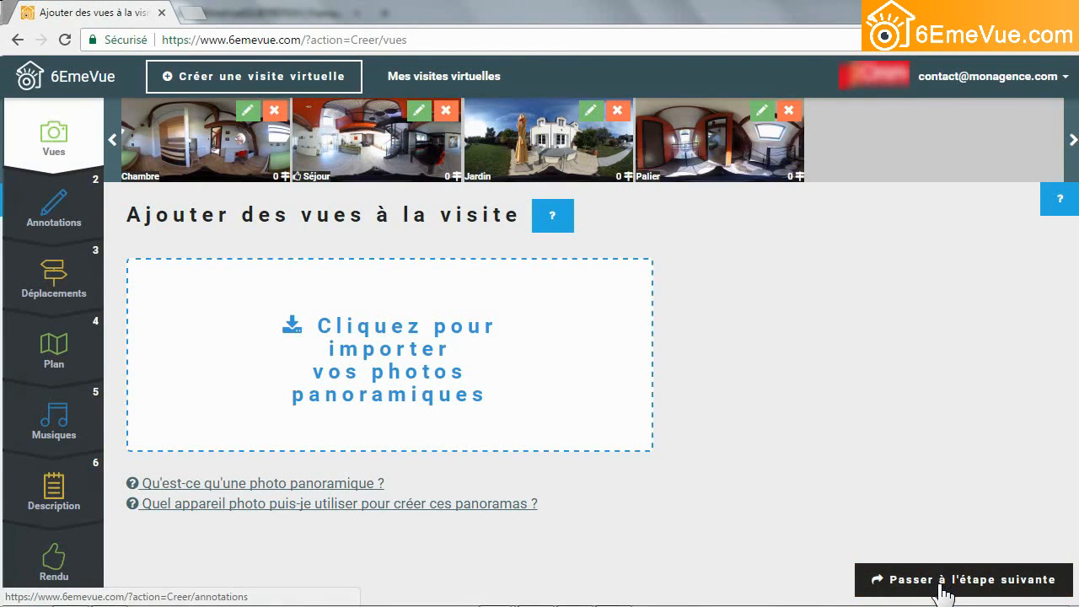
Step: In the annotation stage, annotate the kitchen area of the Séjour view with the text "Cuisine équip"
left_click(942, 590)
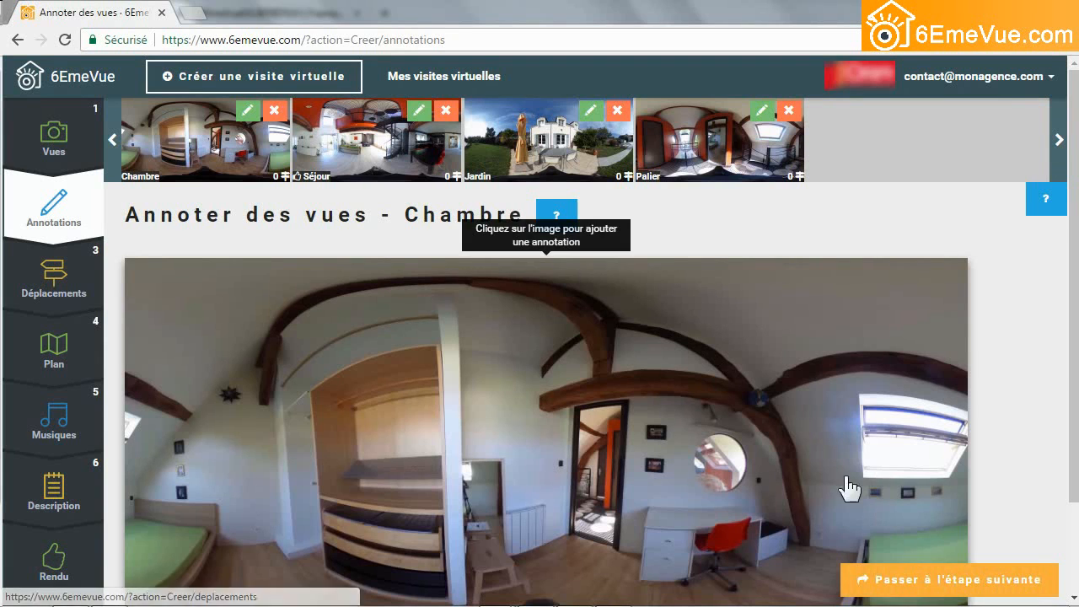
left_click(340, 155)
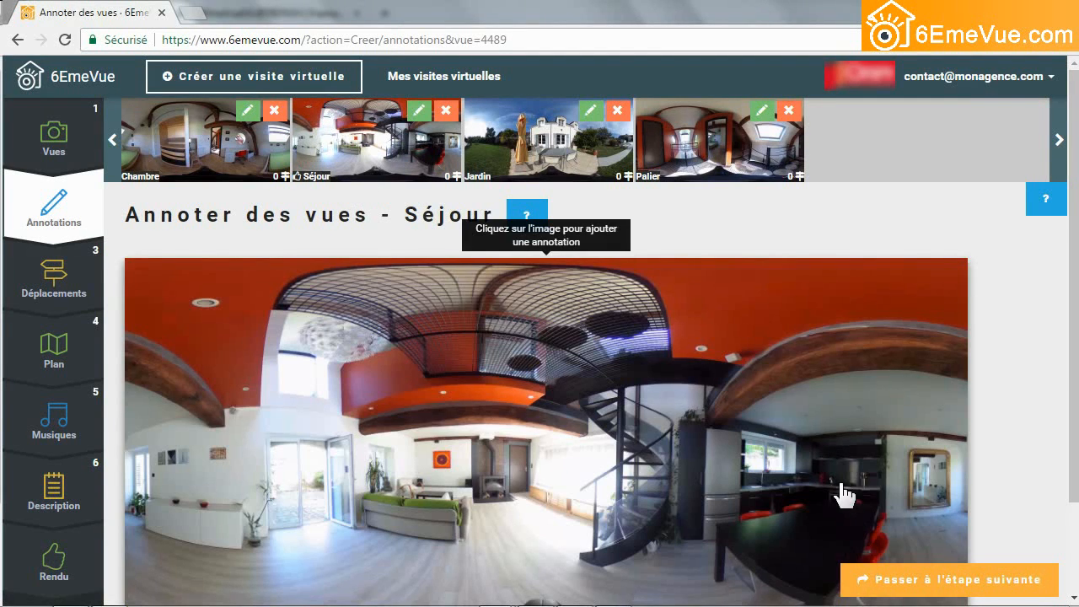
left_click(835, 483)
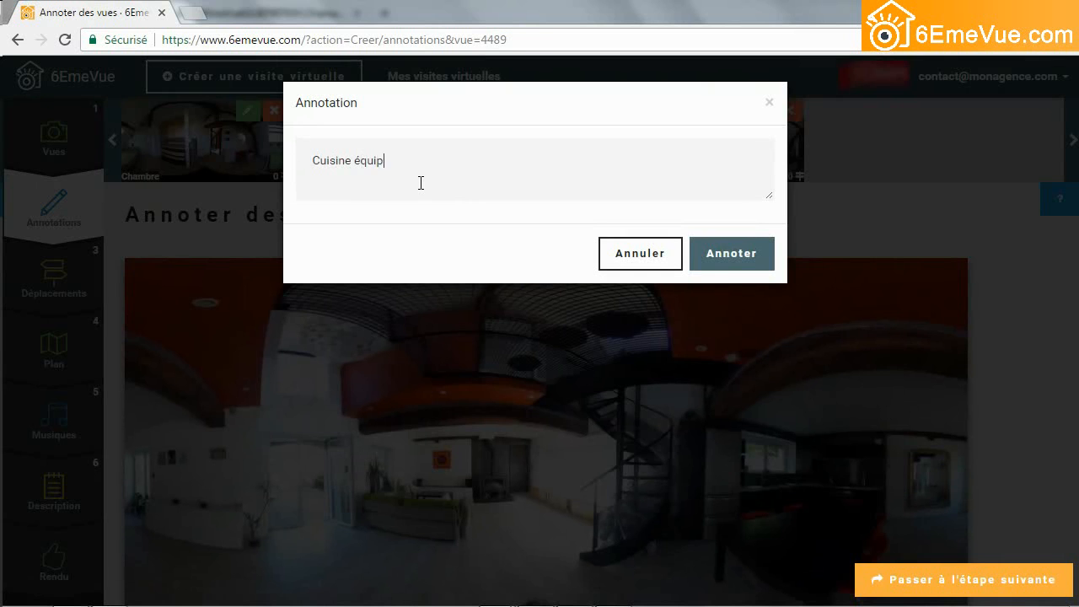
left_click(717, 256)
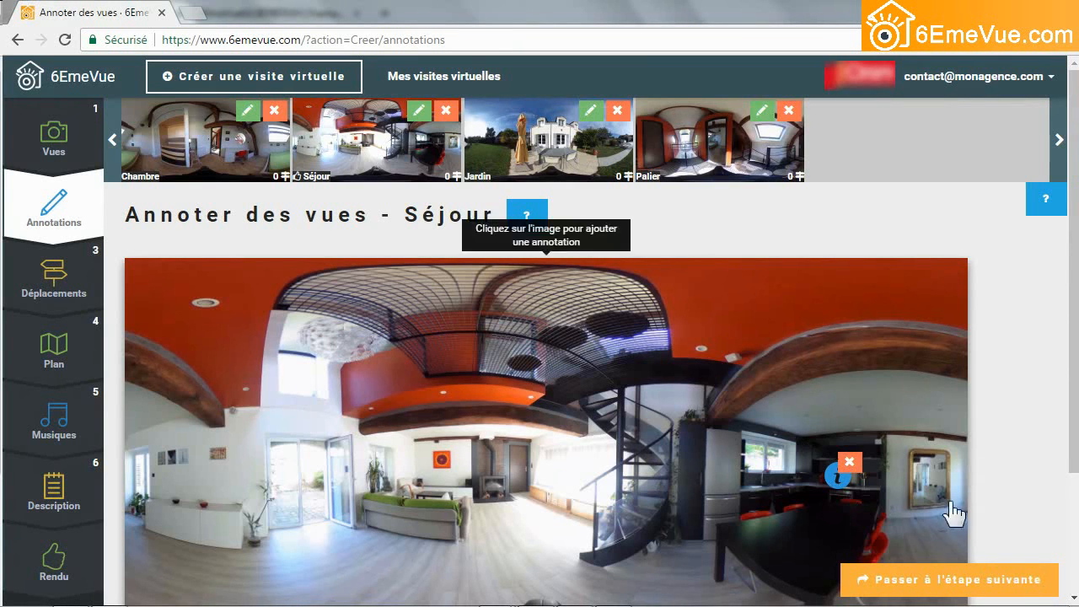
Step: In the displacement stage, create a link from the spiral staircase of the Séjour view to the Palier view
left_click(999, 580)
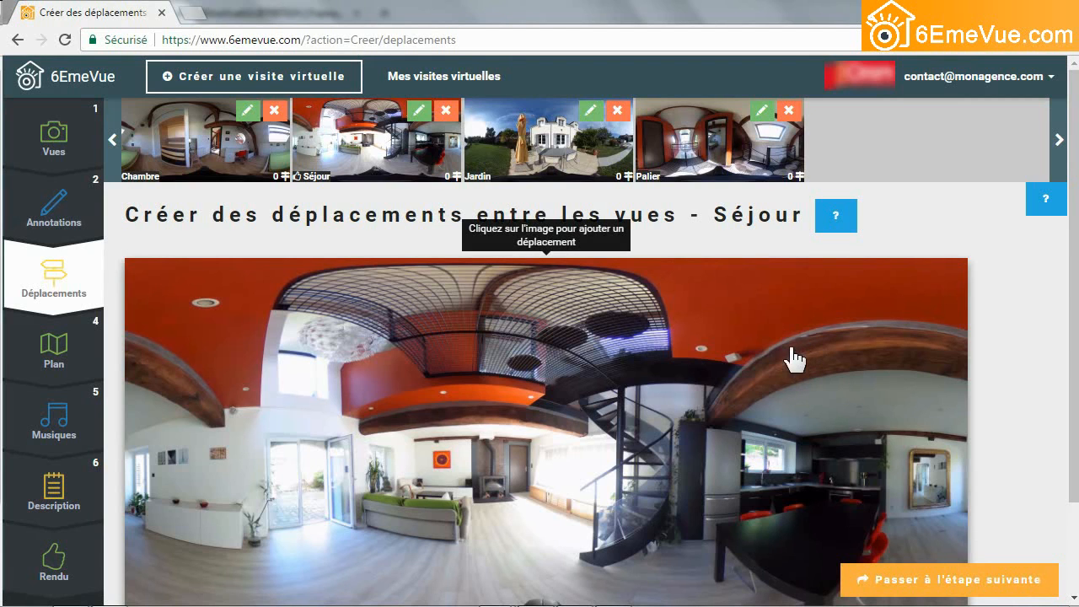
left_click(624, 493)
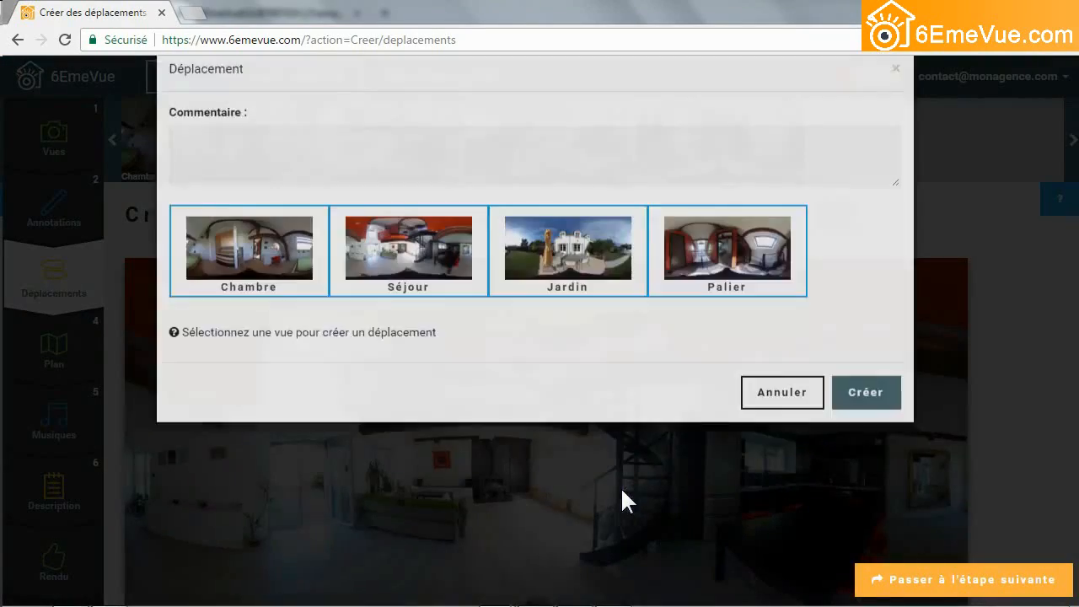
left_click(758, 309)
left_click(877, 434)
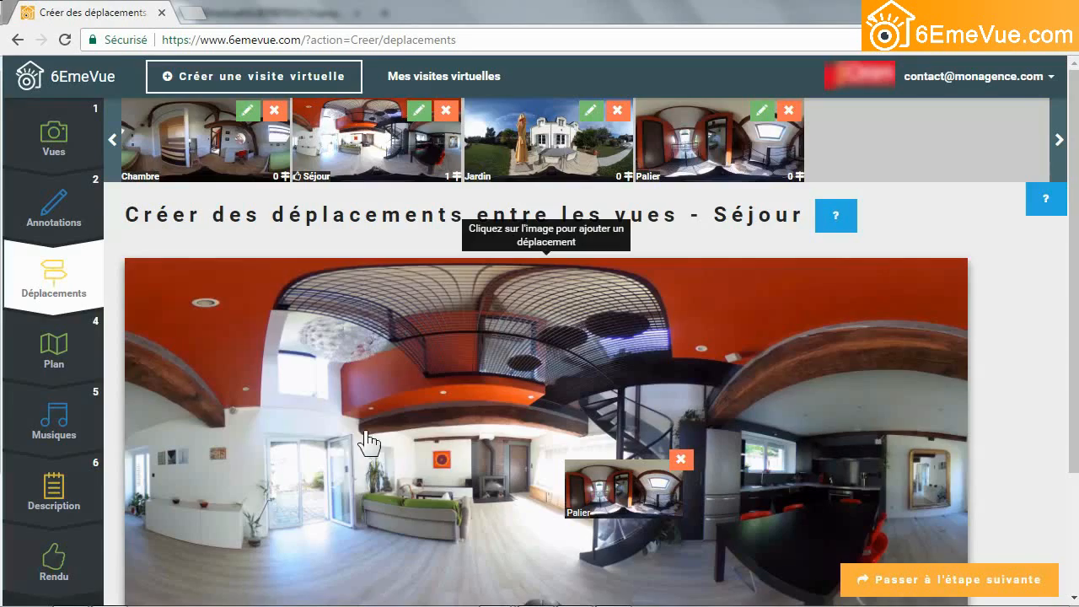
Step: Create a displacement from the open glass door in the Séjour view to the Jardin view
left_click(313, 481)
left_click(632, 316)
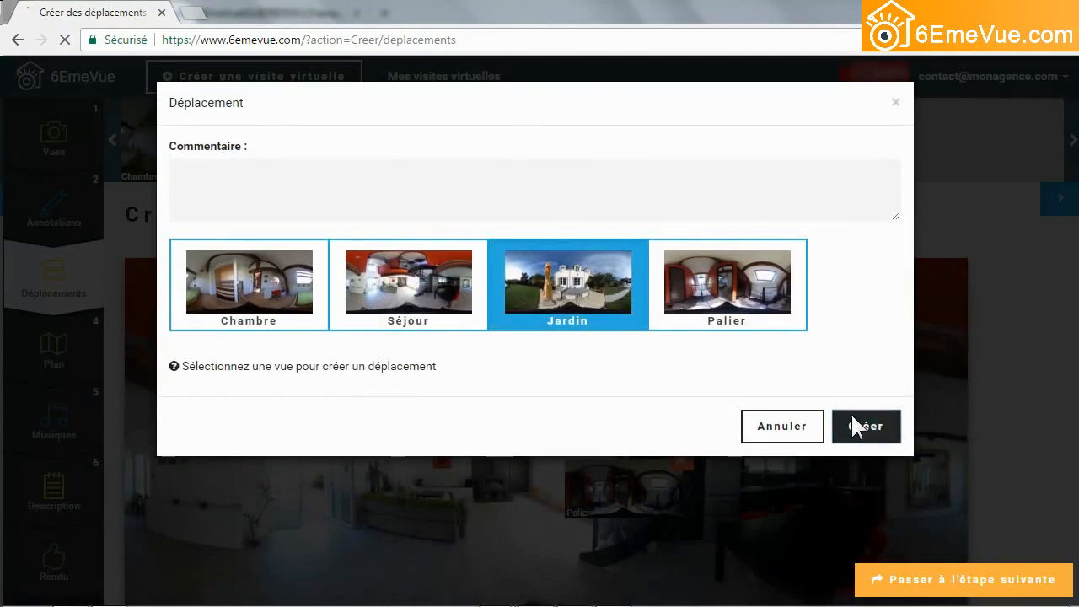
left_click(853, 426)
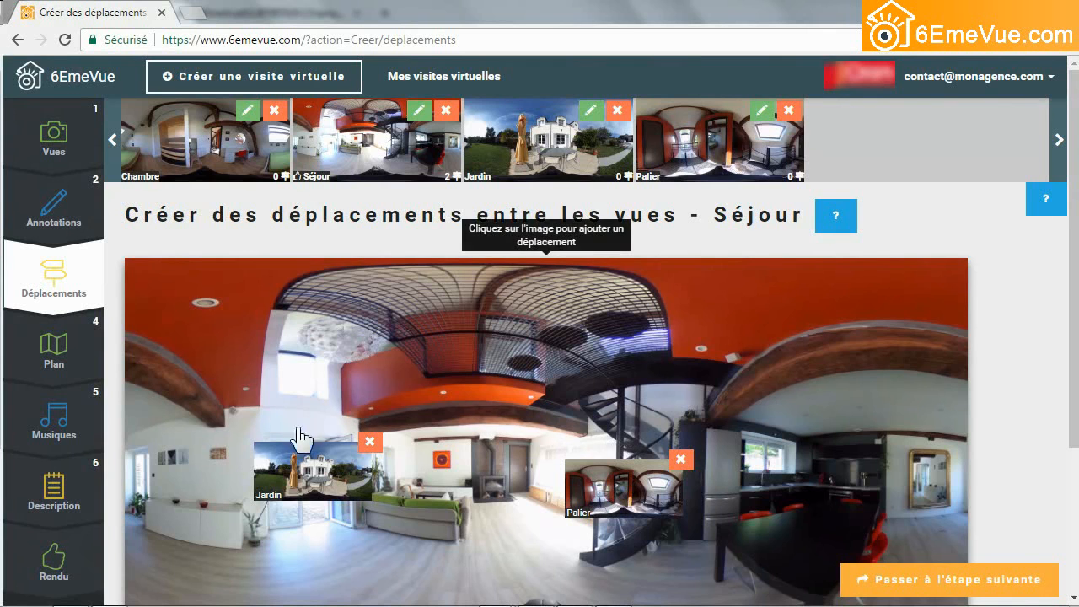
Step: In the Jardin view, create a displacement at the house's patio doors leading to the Séjour view
left_click(533, 139)
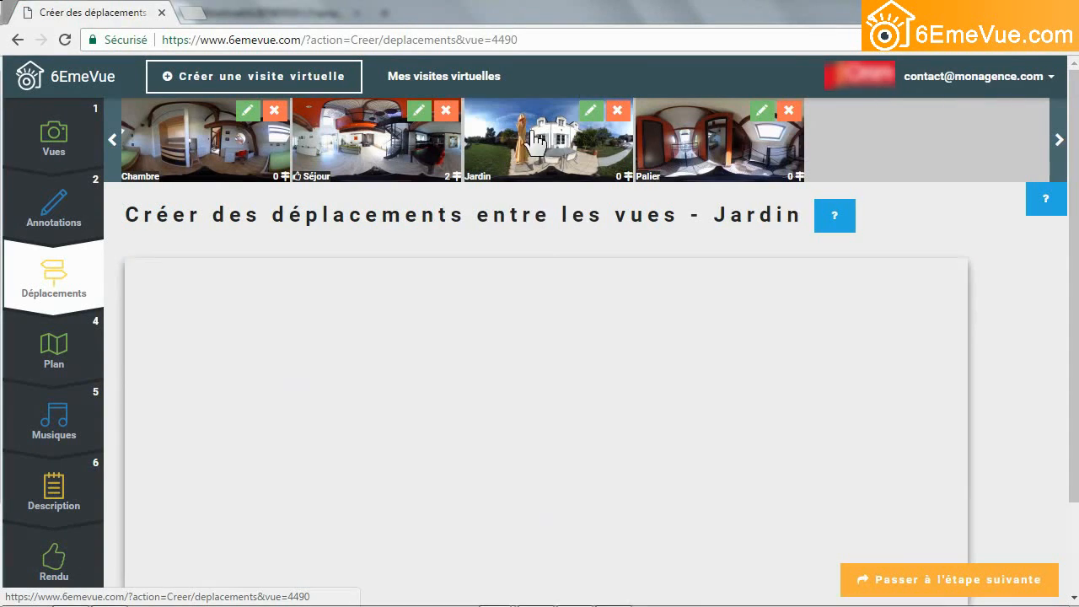
left_click(598, 477)
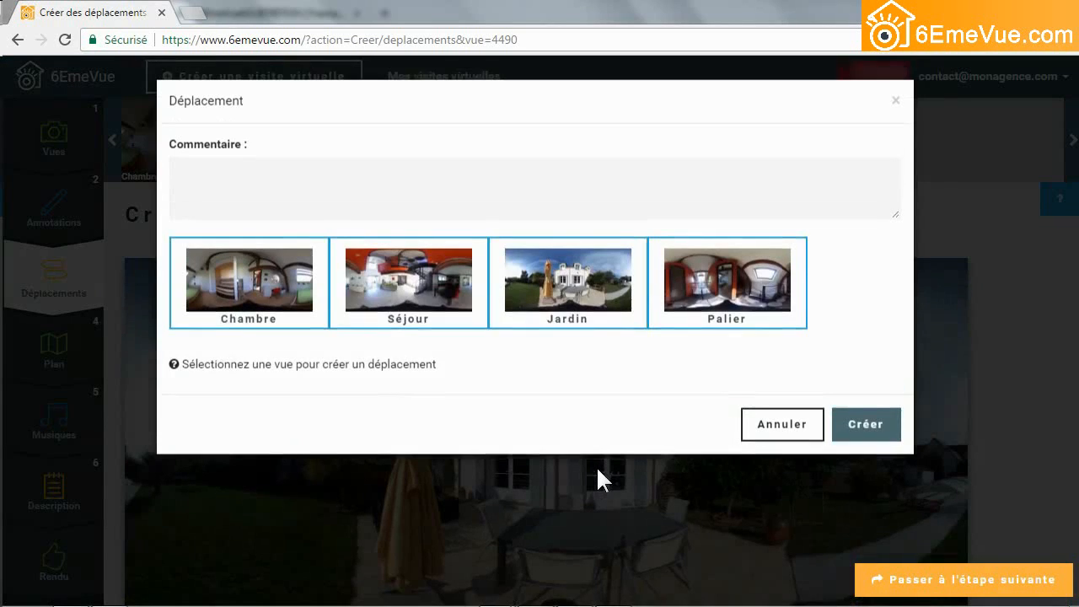
left_click(405, 279)
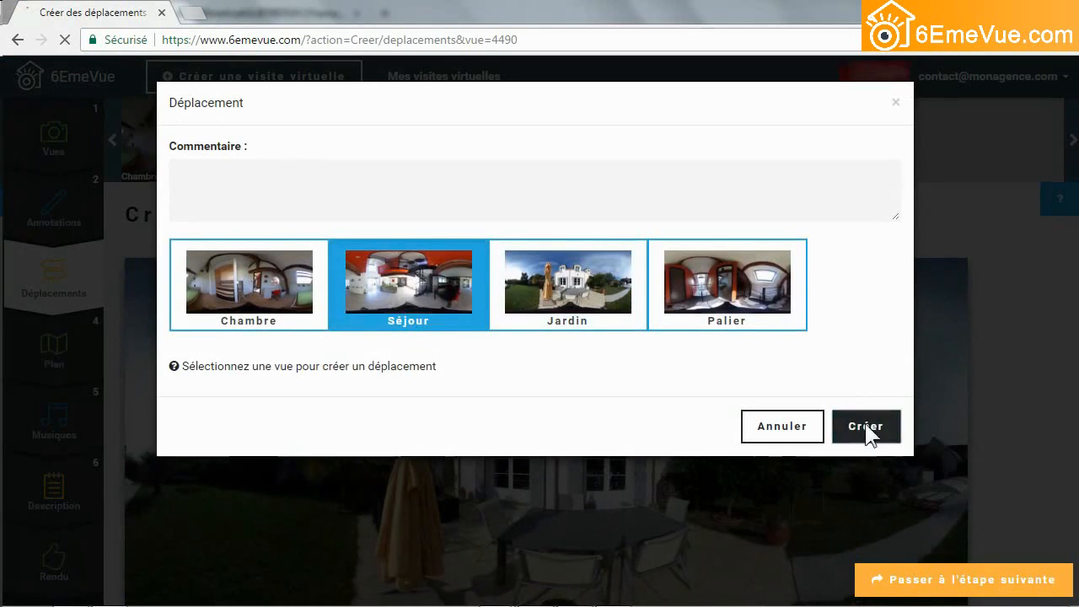
left_click(868, 426)
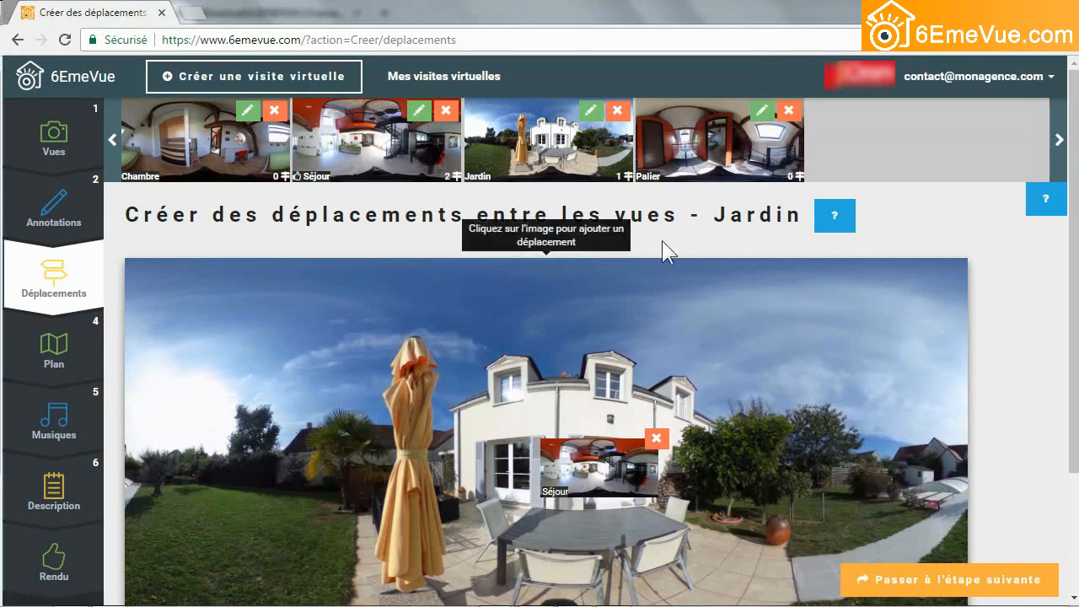
Step: In the Palier view, create a displacement at the stairwell railing below the skylight leading to the Séjour view
left_click(666, 148)
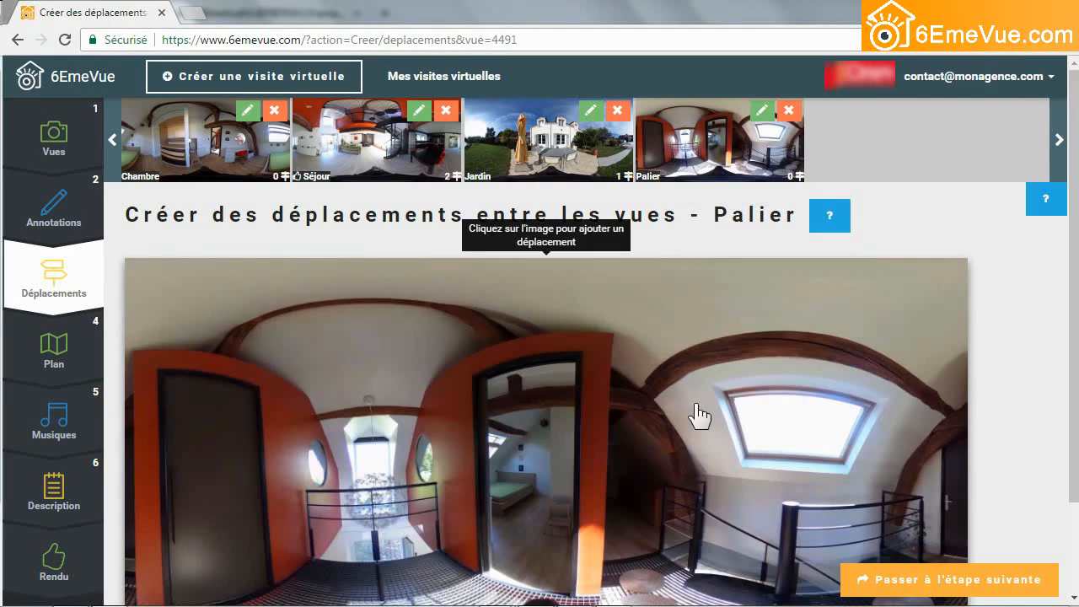
left_click(733, 512)
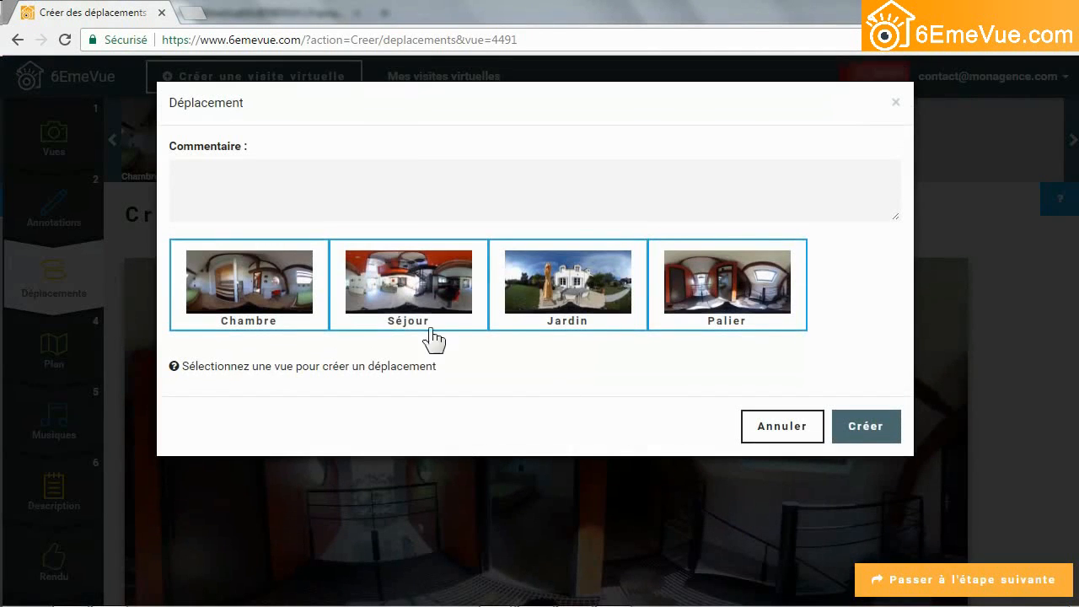
left_click(421, 286)
left_click(866, 432)
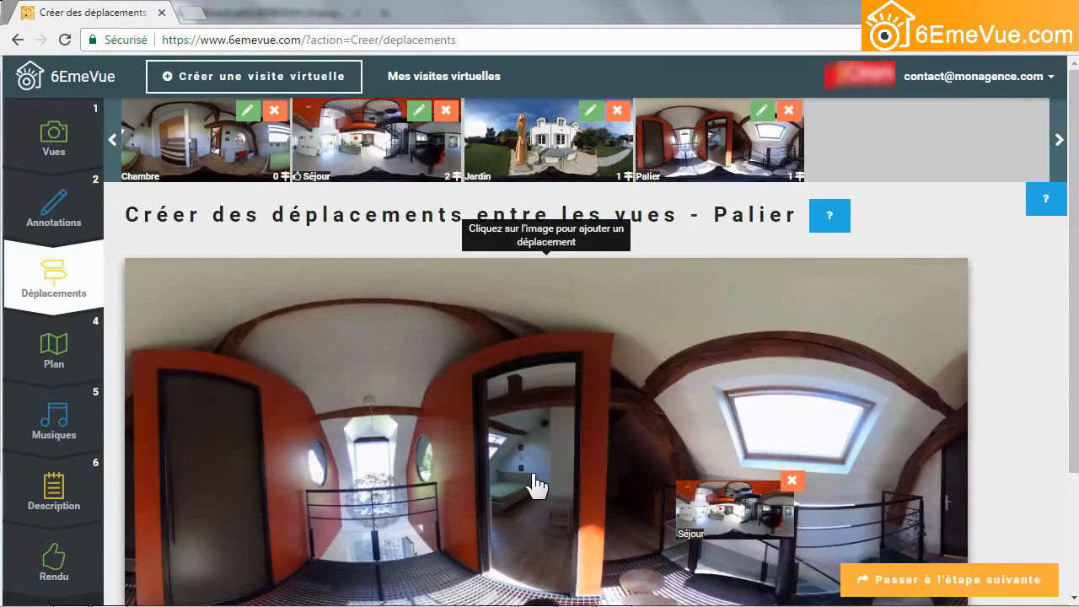
Step: Create a displacement from the open bedroom doorway in the Palier view to the Chambre view
left_click(536, 485)
left_click(217, 271)
left_click(884, 424)
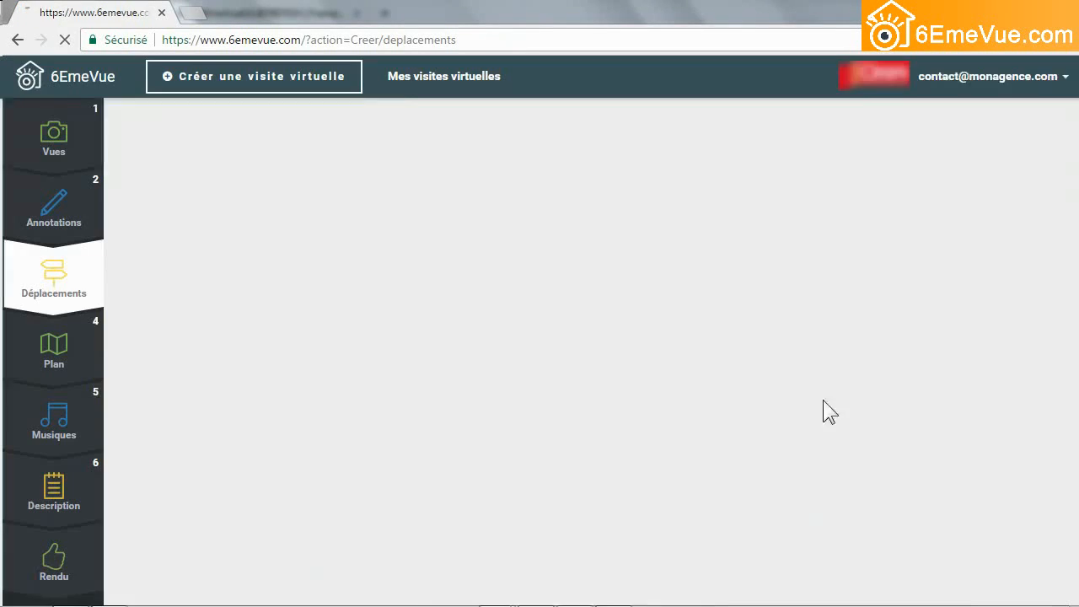
Step: In the Chambre view, create a displacement at the open doorway leading to the Palier view
left_click(174, 142)
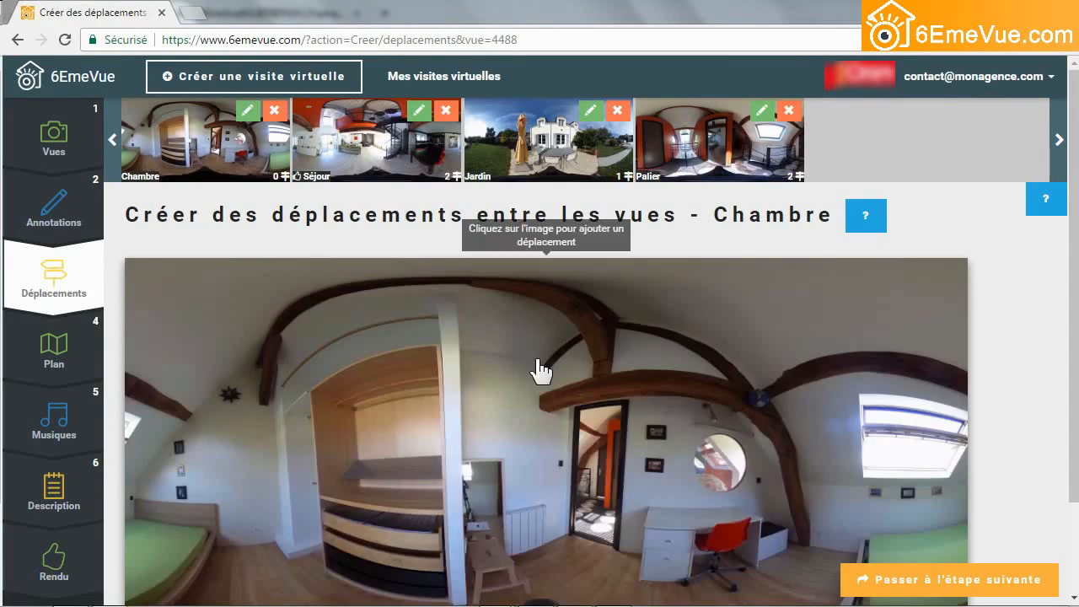
left_click(595, 480)
left_click(717, 301)
left_click(865, 428)
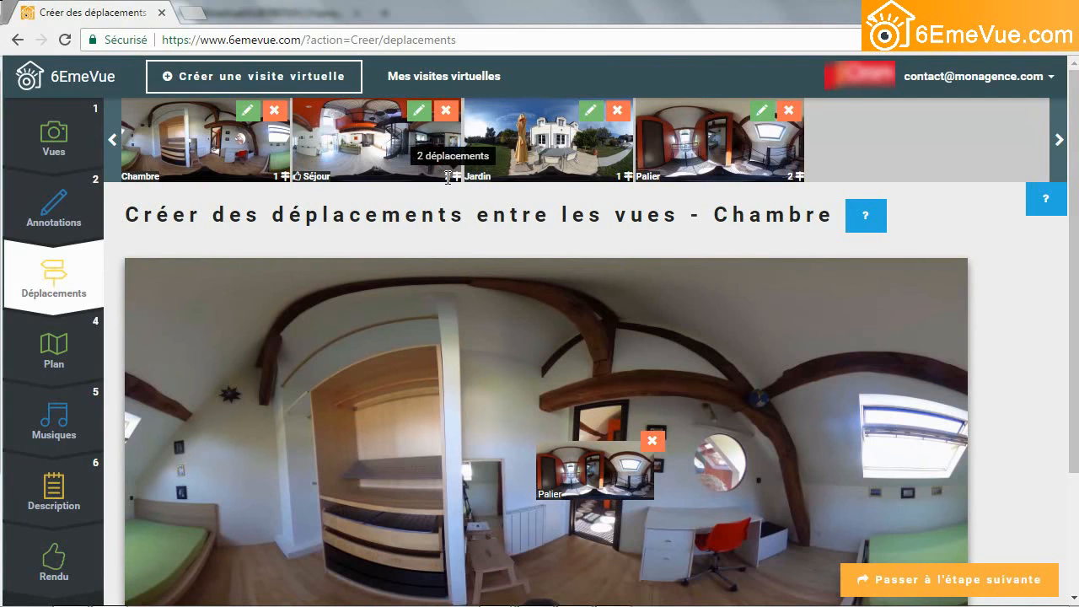
Step: Pass over the floor plan stage without adding a plan and select the Electrique track Pass as the Chambre view's music
left_click(46, 344)
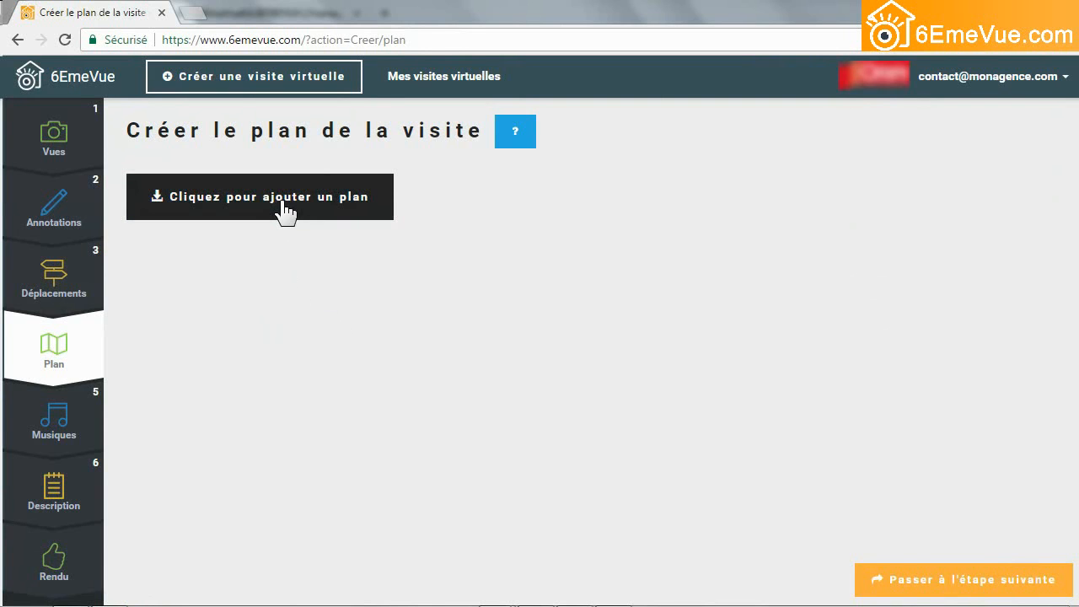
left_click(86, 418)
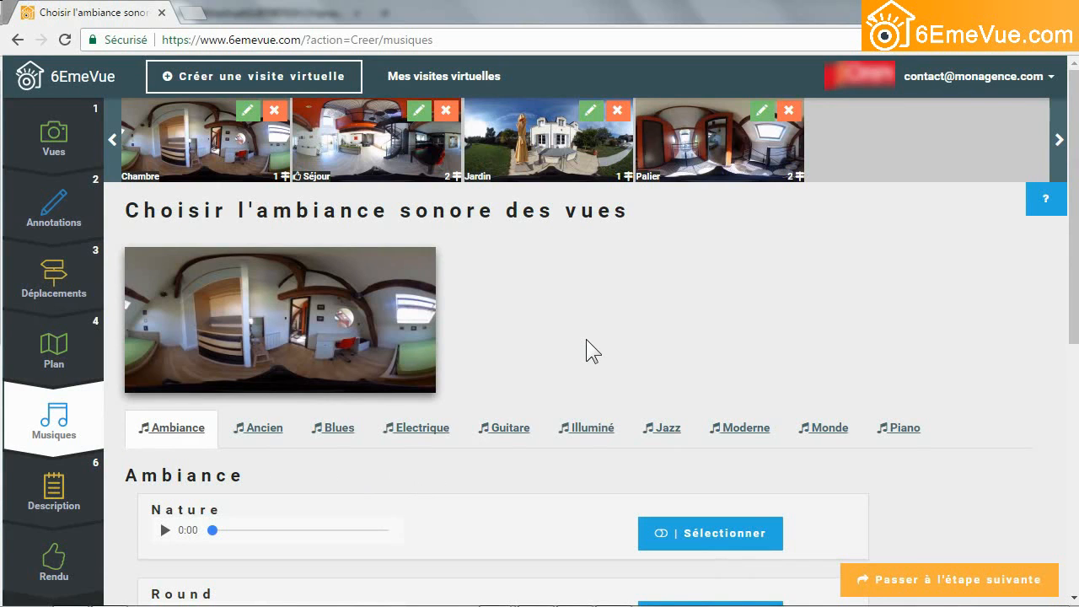
left_click(415, 430)
scroll(619, 312, "down", 6)
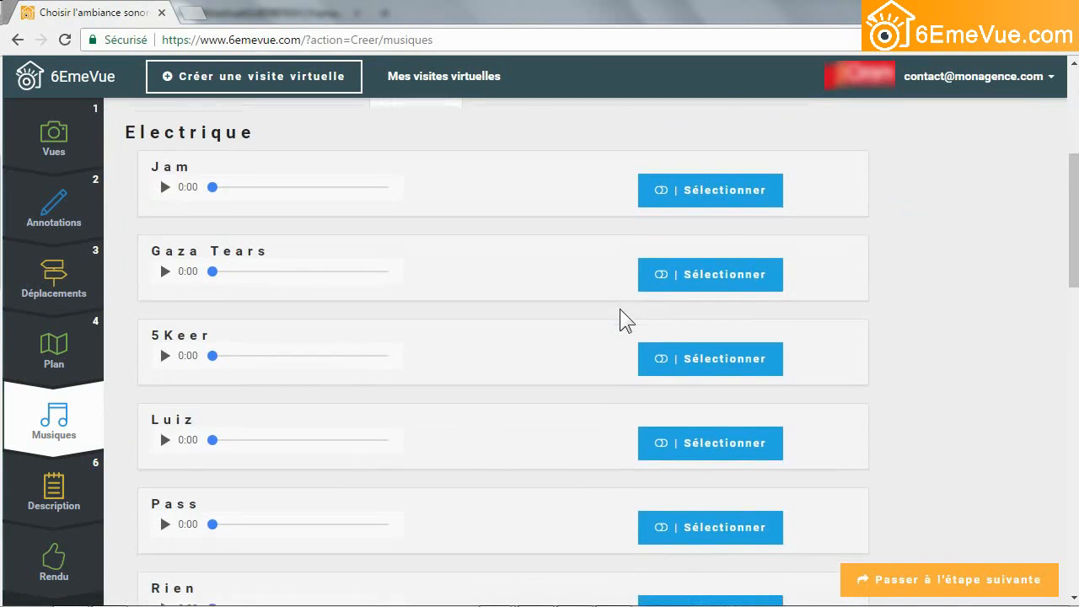
left_click(704, 540)
Step: In the tour's description form, enter the title "Titre" and the description text "Description"
left_click(43, 504)
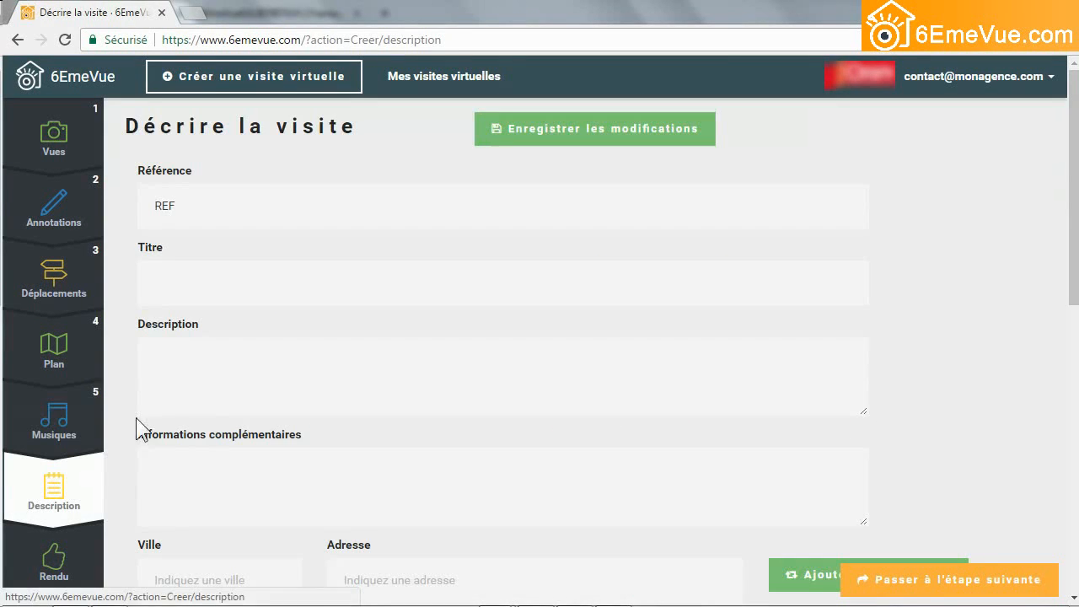
type("Titr")
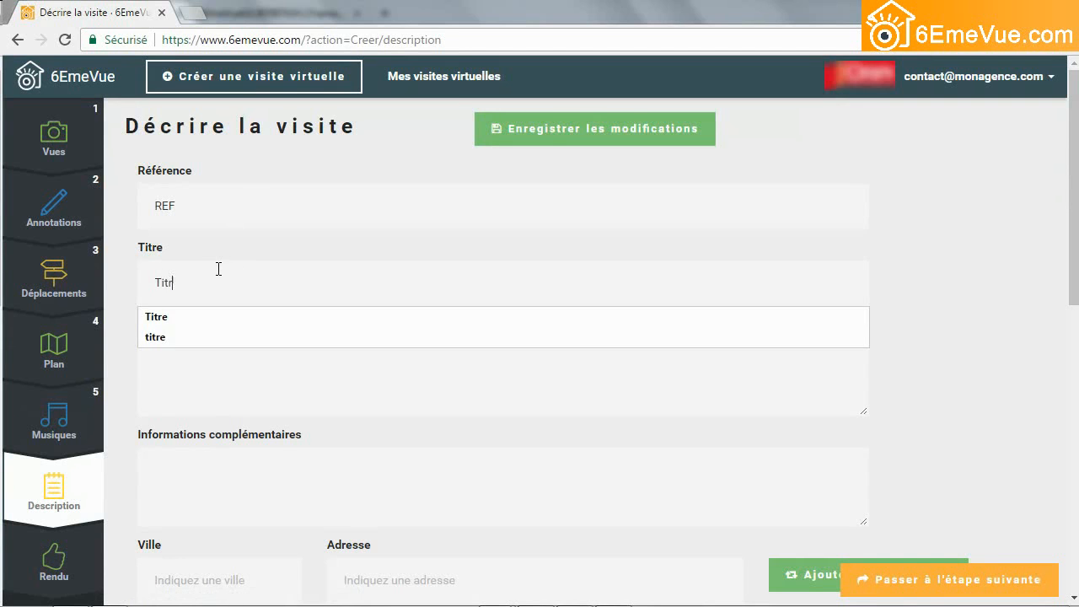
type("e")
left_click(223, 393)
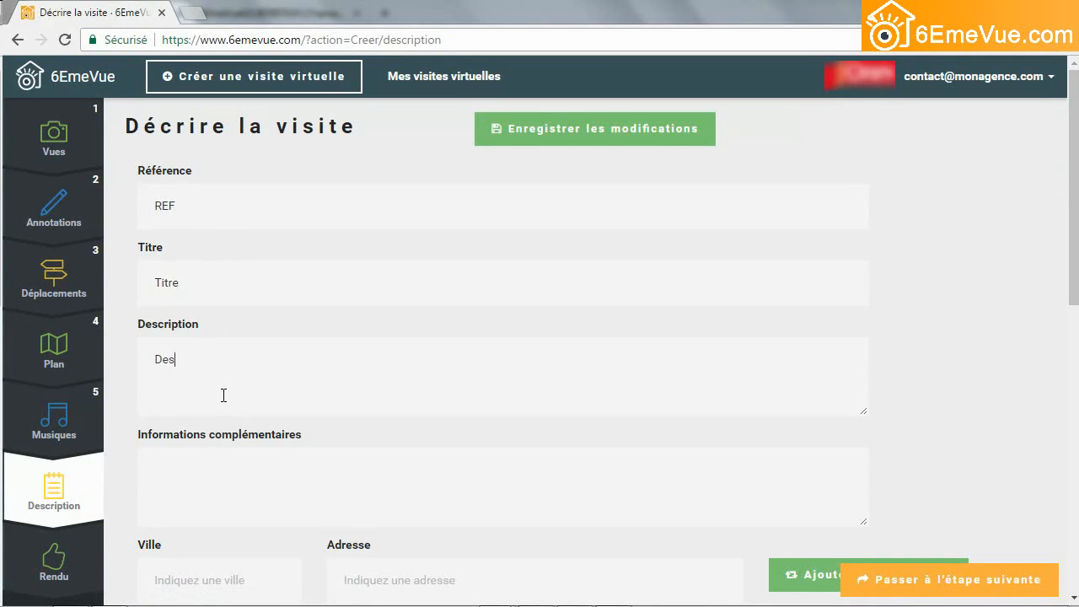
scroll(223, 395, "down", 3)
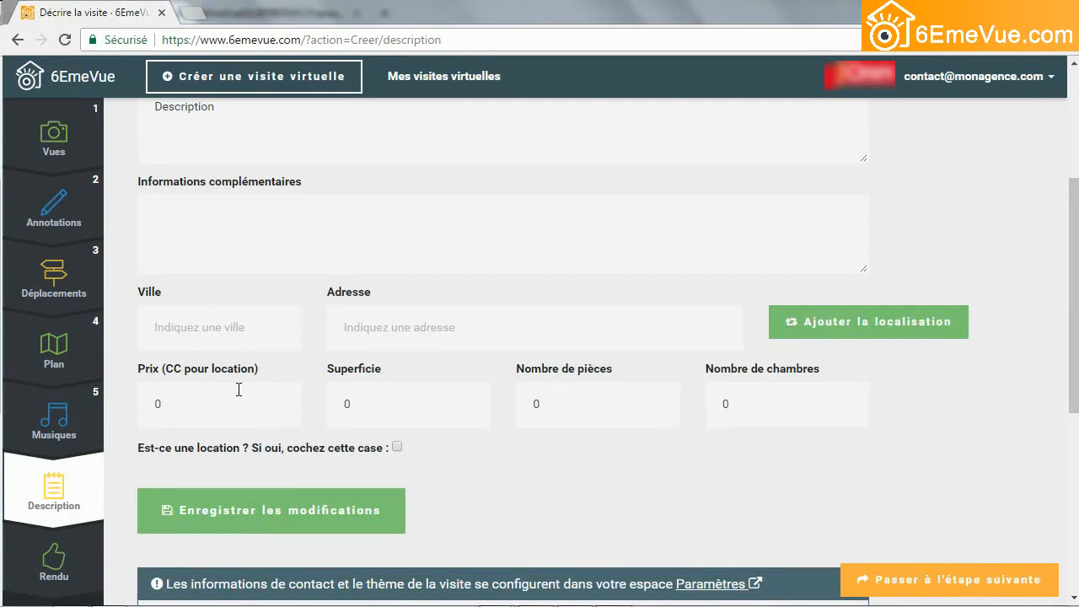
Step: Set the property's city to Paris, France, in the description form
left_click(211, 316)
type("Par")
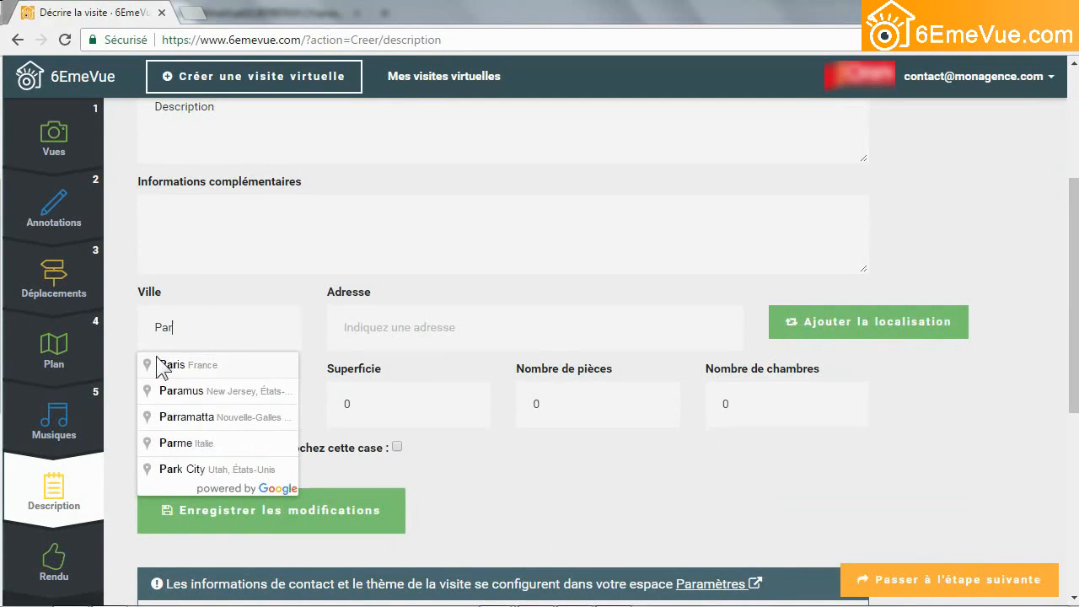
left_click(165, 364)
Step: Set the price to 300000, the floor area to 40, the number of rooms to 3 and the bedrooms to 2
type("3000")
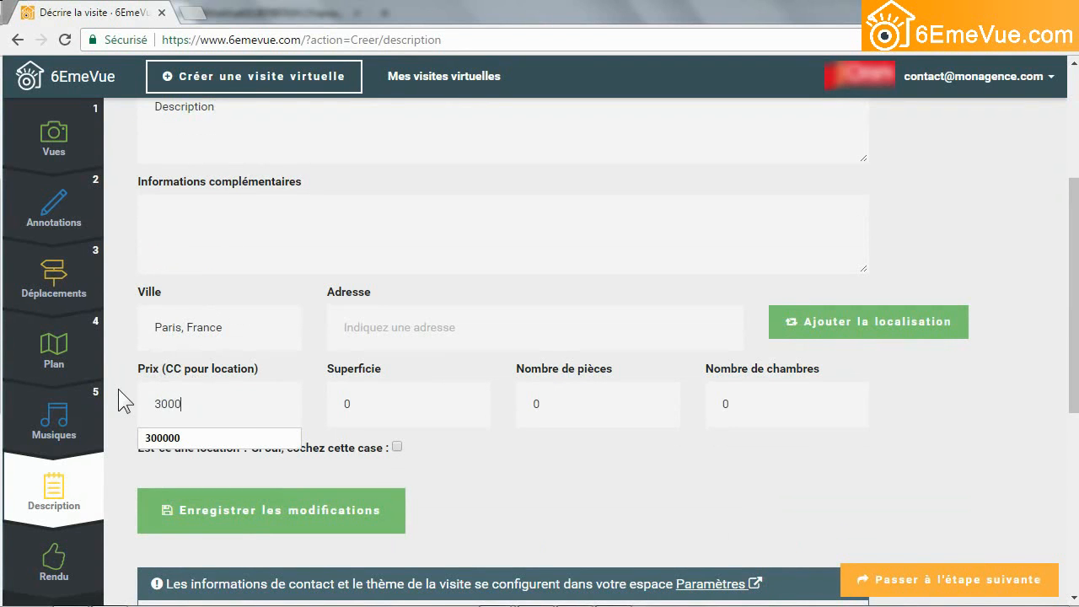
key("Tab")
type("40")
key("Tab")
type("3")
key("Tab")
type("2")
Step: Add the Paris location to the description and save the changes
left_click(819, 324)
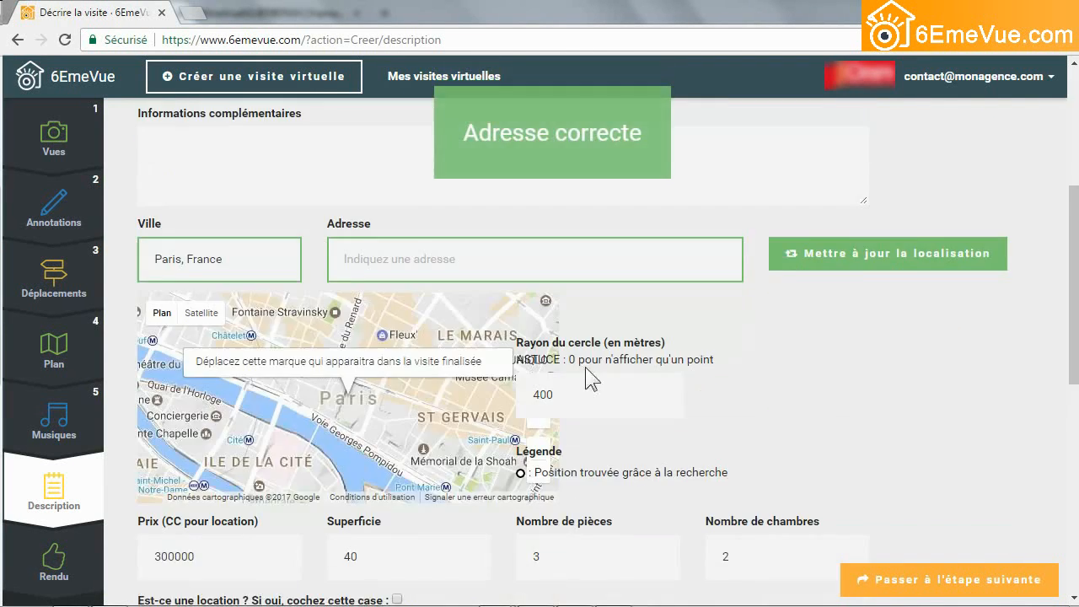
scroll(585, 367, "down", 2)
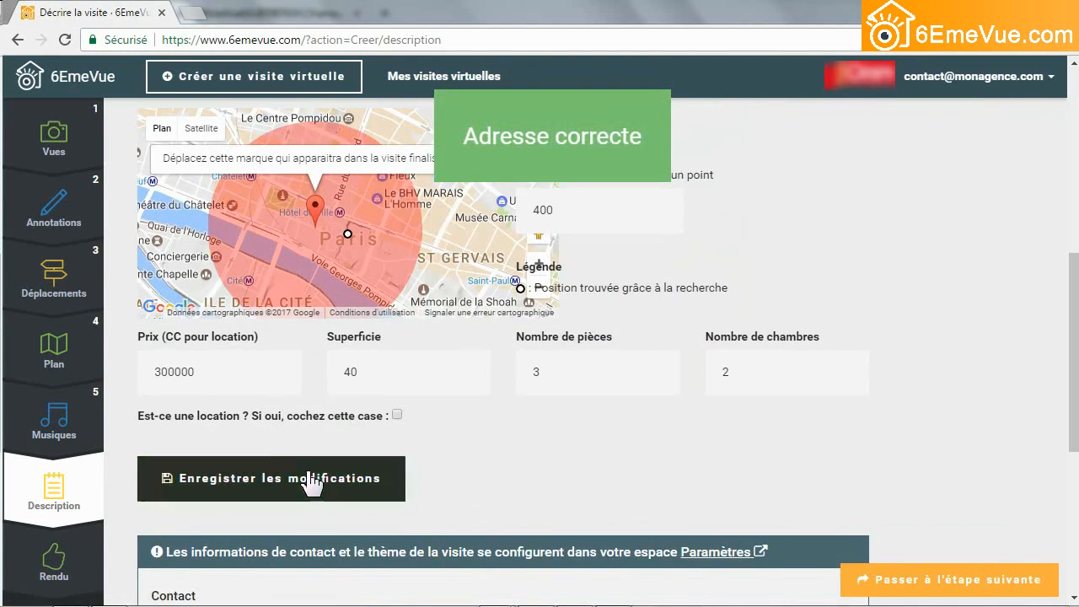
left_click(312, 484)
Step: Check the agency contact and tour theme information below the form, and open the tour's final rendering
scroll(640, 413, "down", 8)
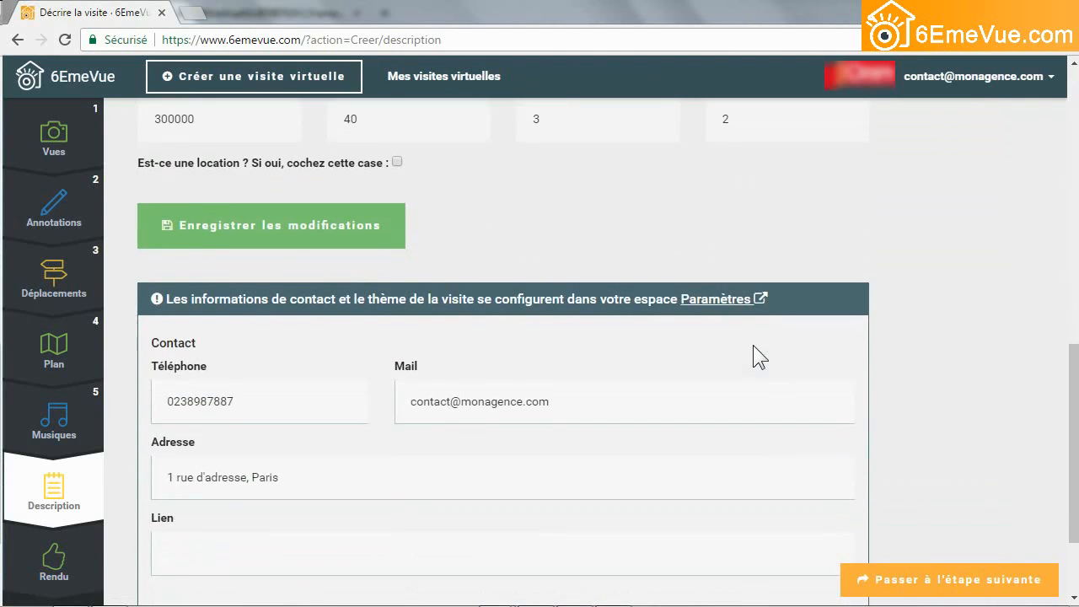
scroll(753, 345, "down", 1)
scroll(753, 347, "down", 1)
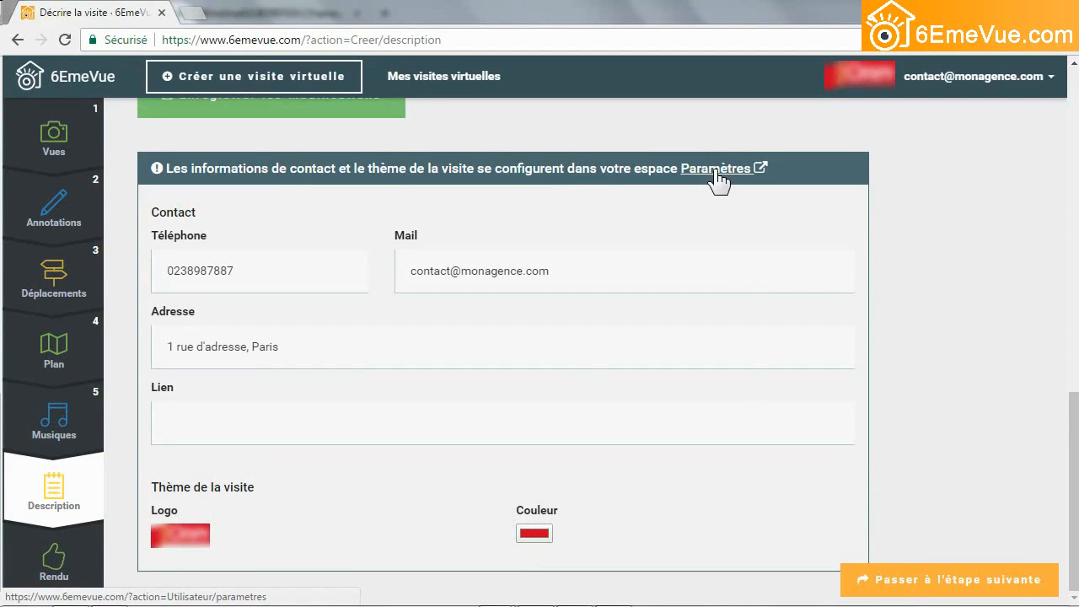
left_click(53, 557)
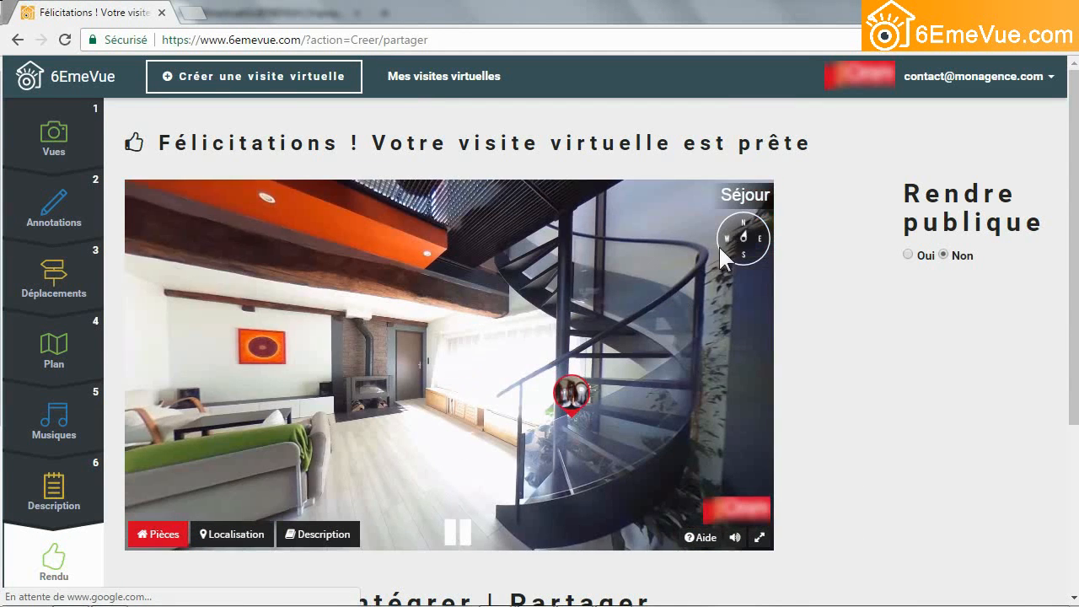
Step: In the export options, select the render-only link and the link to the complete property sheet with the rendering
left_click_drag(730, 144, 818, 145)
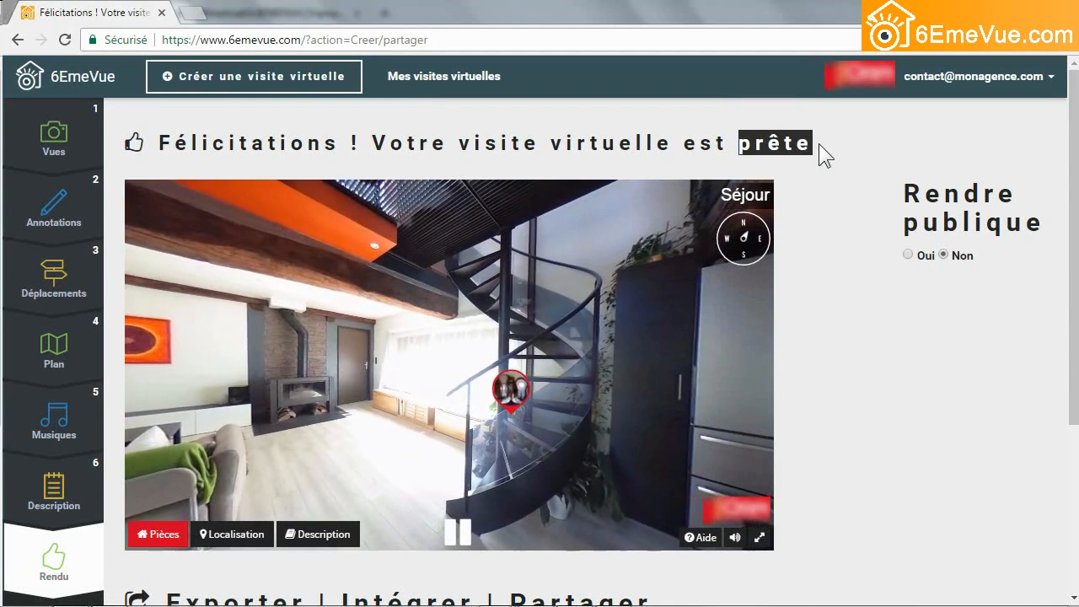
scroll(820, 260, "down", 2)
scroll(820, 260, "down", 3)
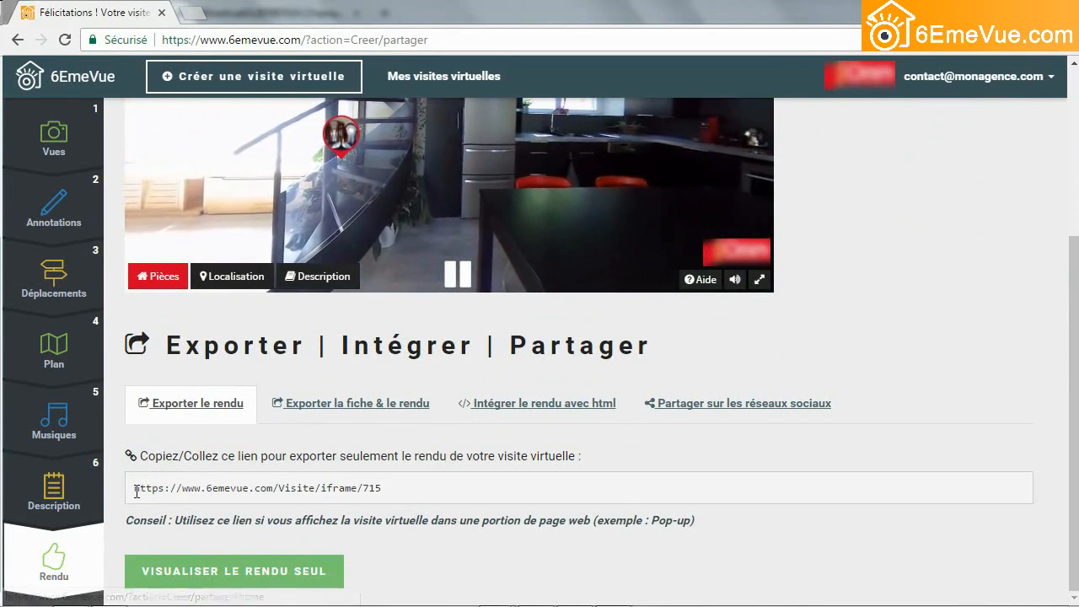
left_click_drag(133, 488, 422, 482)
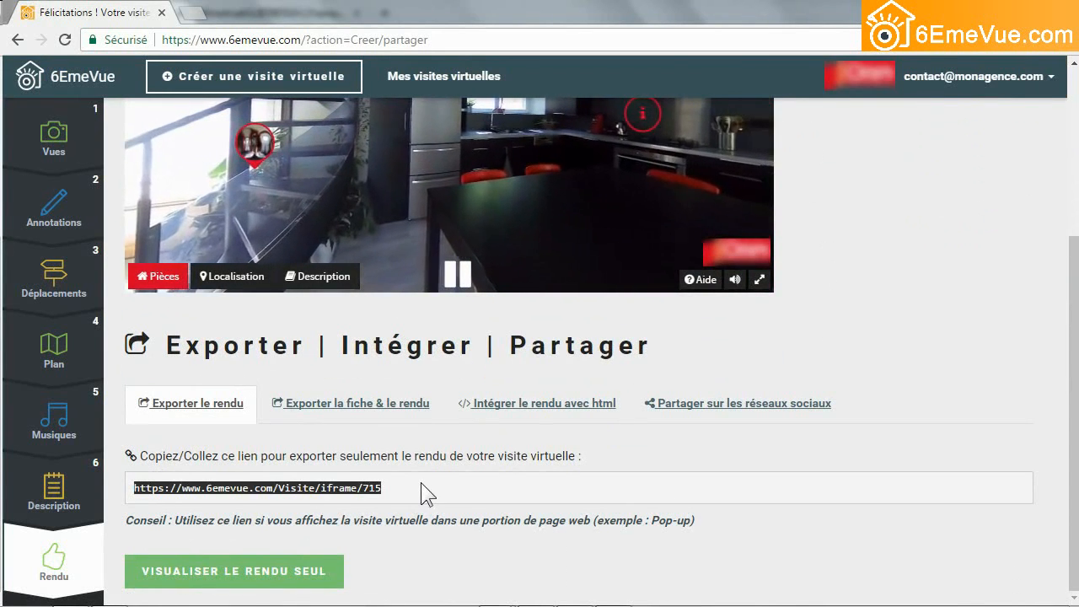
left_click(395, 407)
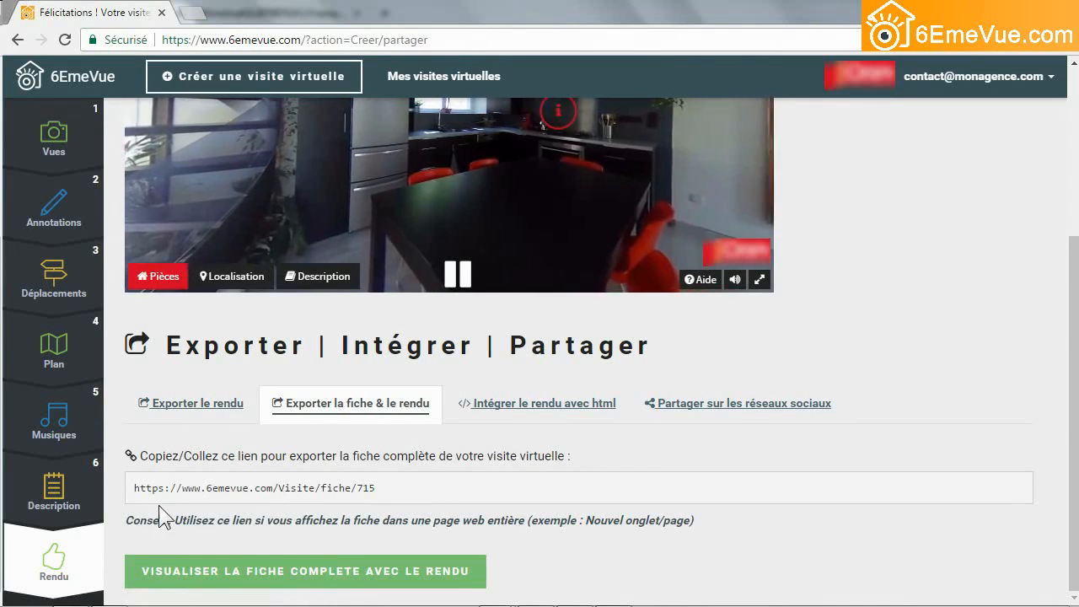
left_click_drag(133, 488, 376, 488)
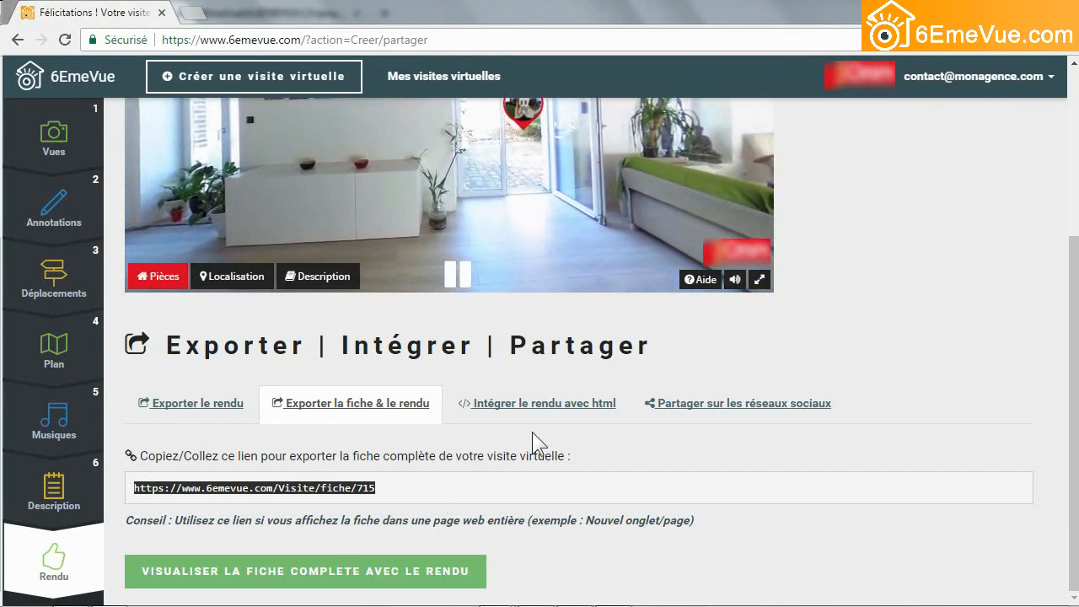
Step: Select the HTML iframe code for embedding the rendering and show the social network sharing options
left_click(566, 408)
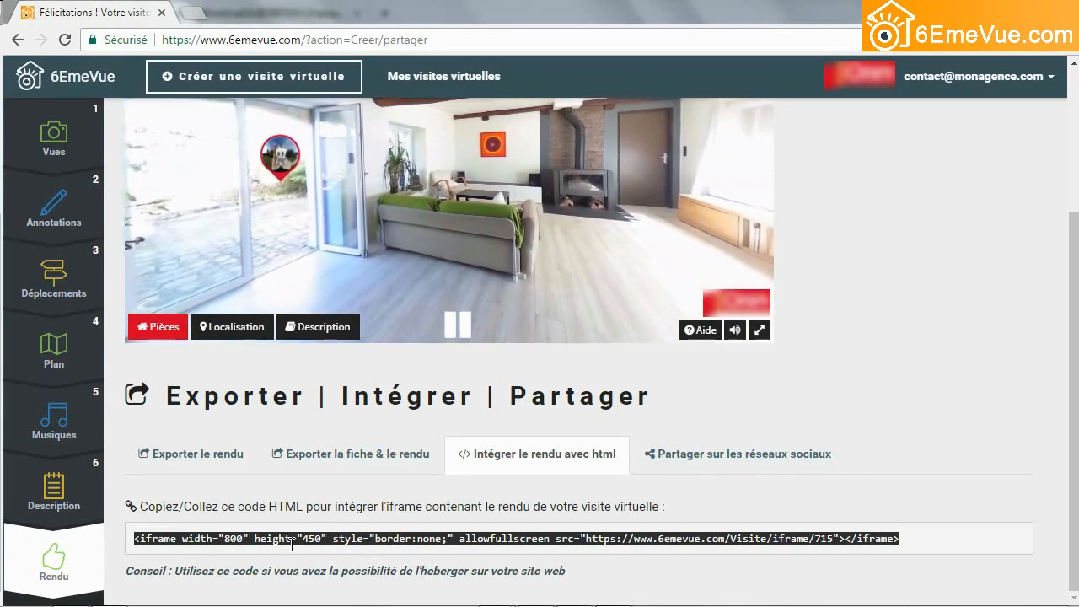
left_click(745, 460)
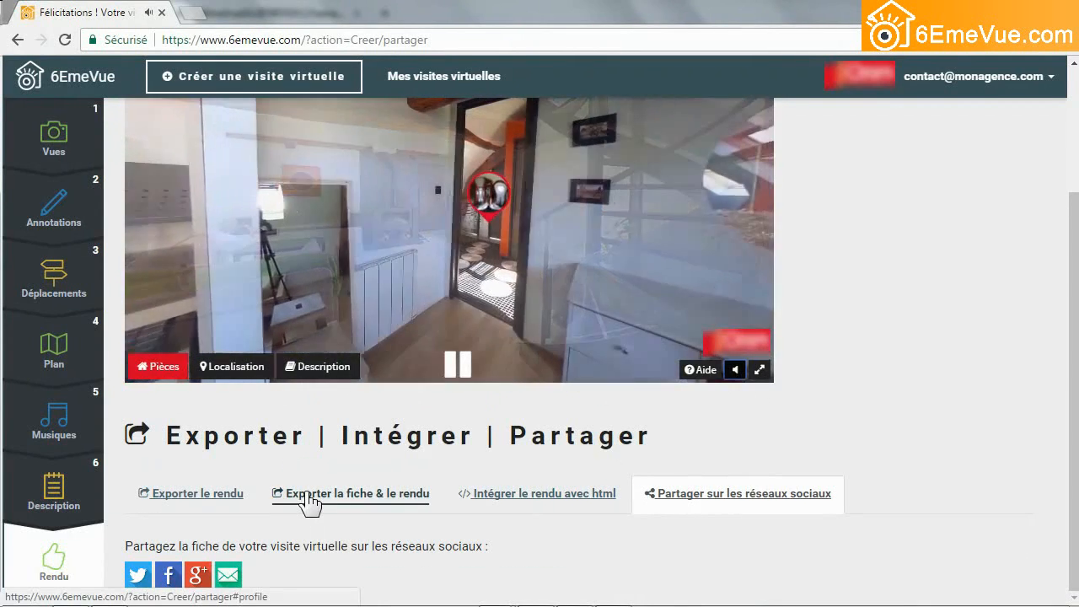
Step: Open the complete property sheet with the rendering and reveal its social network sharing choices
left_click(310, 497)
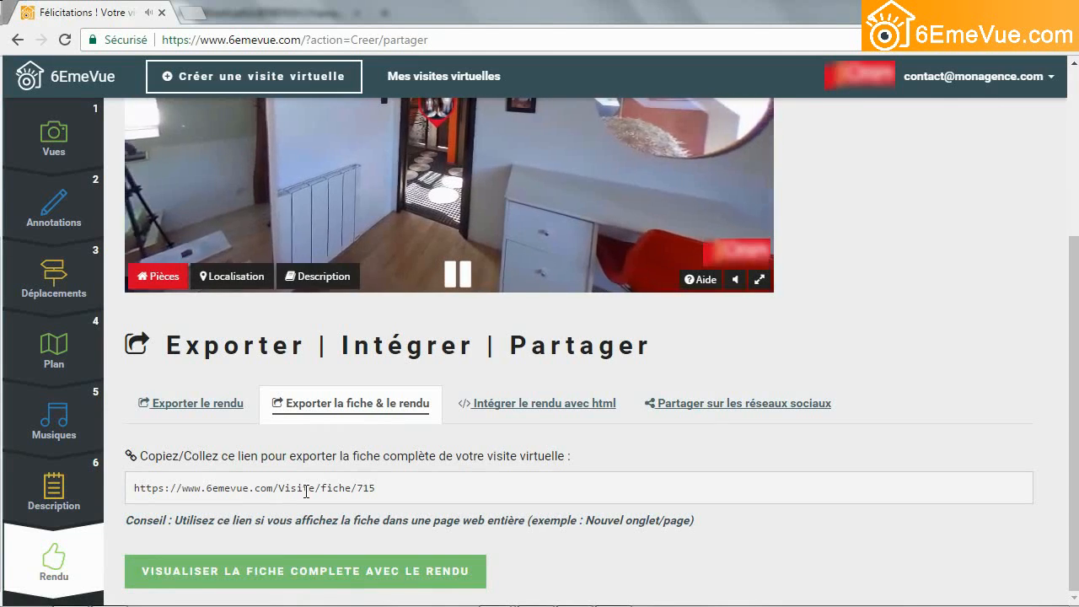
left_click(297, 573)
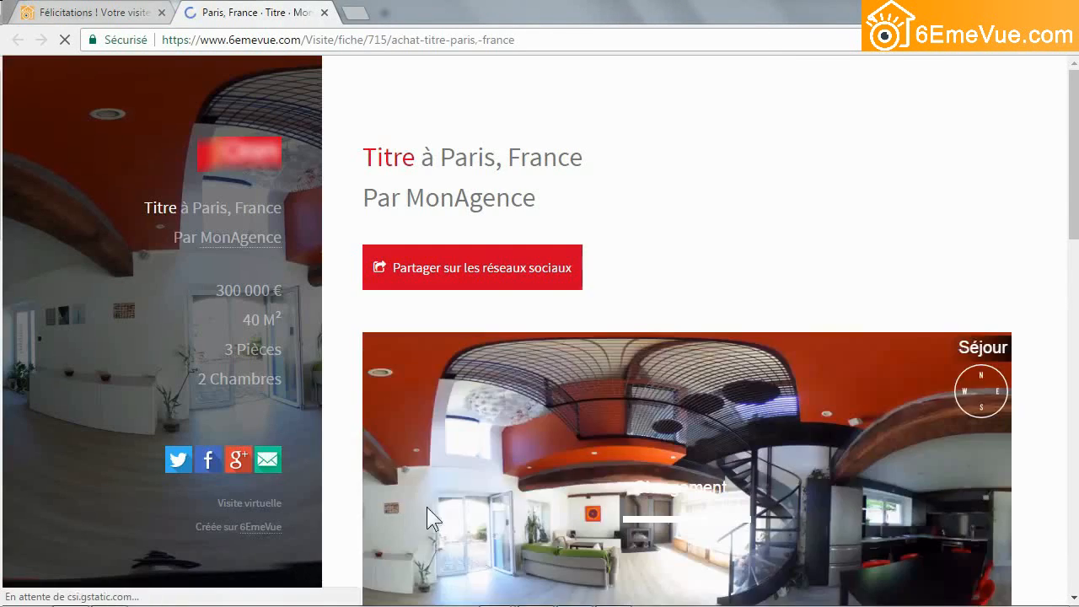
left_click(523, 282)
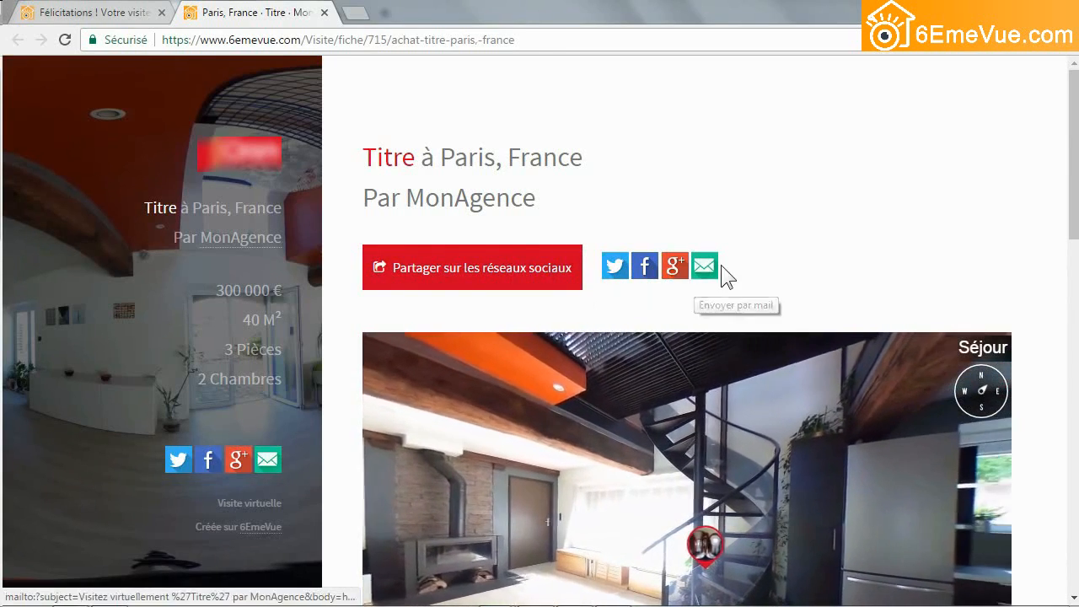
Step: Mute the virtual tour on the property sheet and look over the sheet's description area
scroll(1049, 239, "down", 2)
scroll(1049, 239, "down", 1)
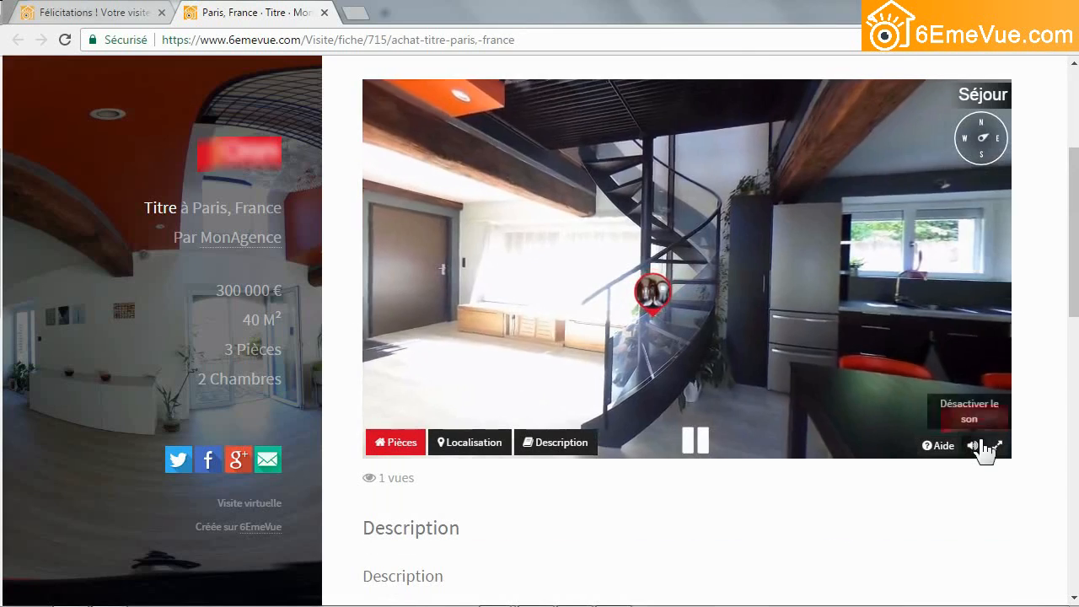
left_click(973, 446)
scroll(978, 514, "down", 3)
scroll(986, 481, "up", 4)
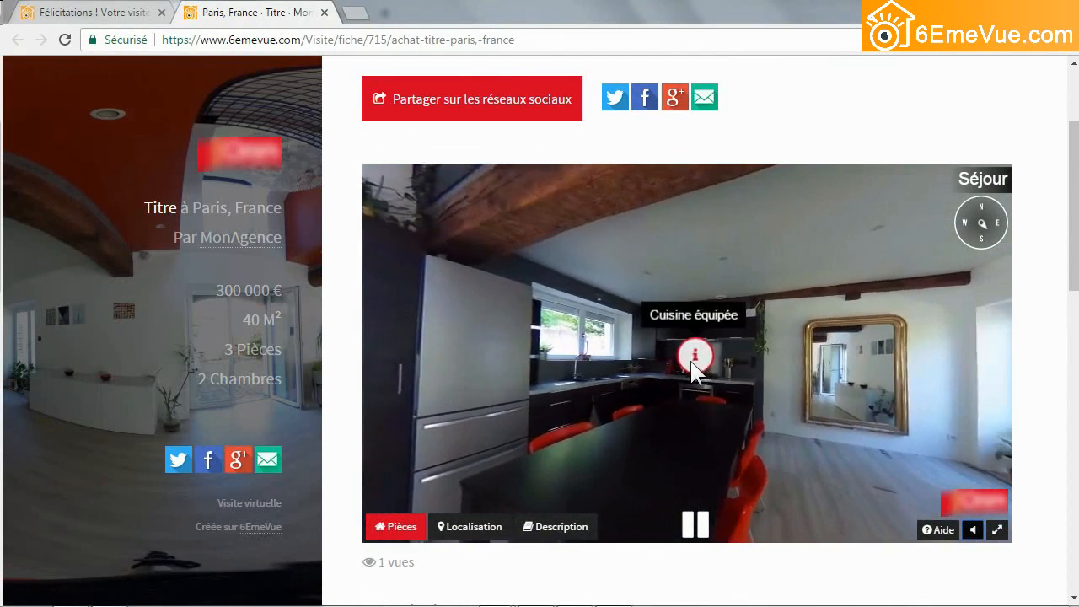
Step: Look around from the Séjour to the Jardin view of the tour and resume its automatic playback
left_click_drag(867, 416, 544, 397)
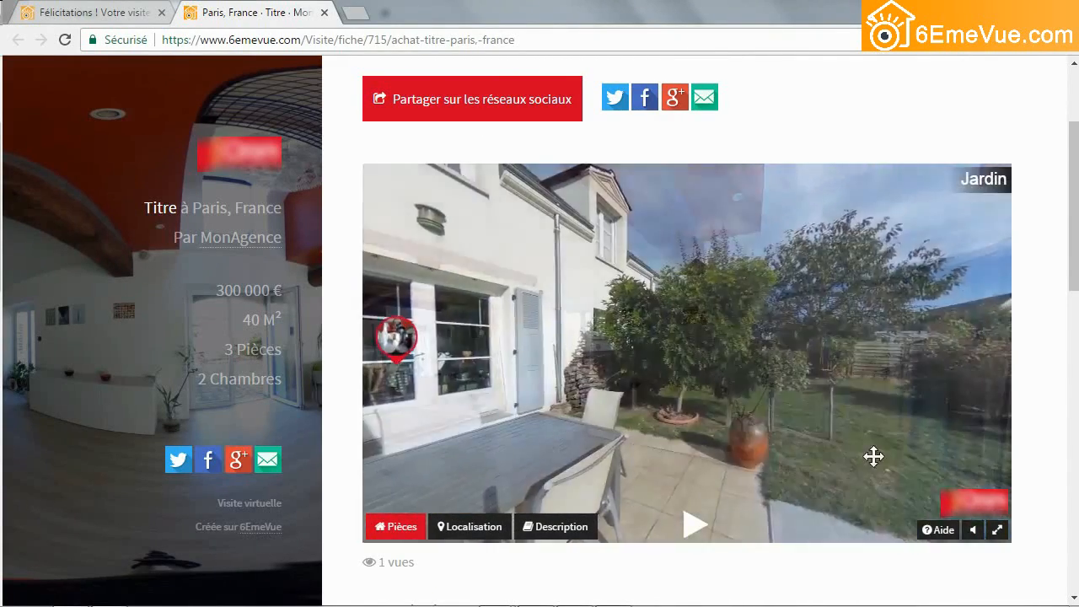
left_click_drag(874, 456, 460, 433)
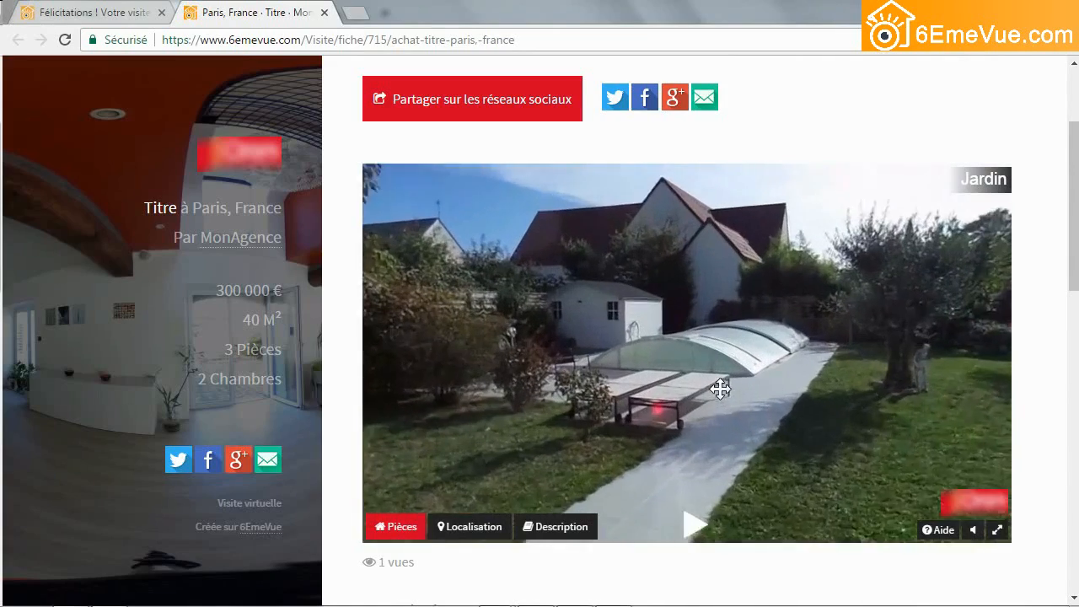
left_click(689, 528)
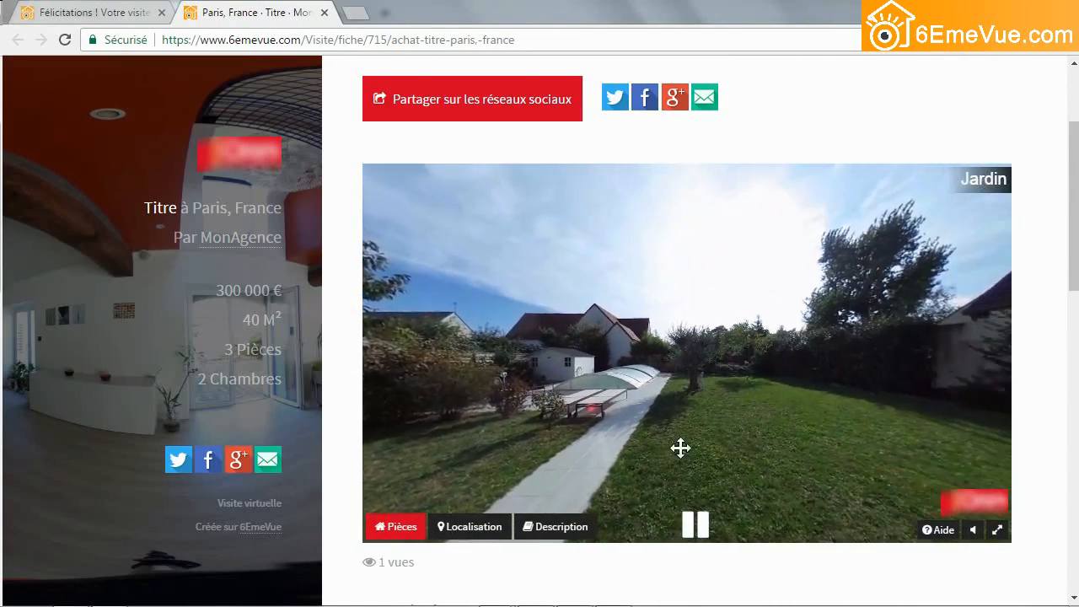
Step: Switch the tour to the Chambre view from the room list and follow its displacement to the Palier view
left_click(401, 527)
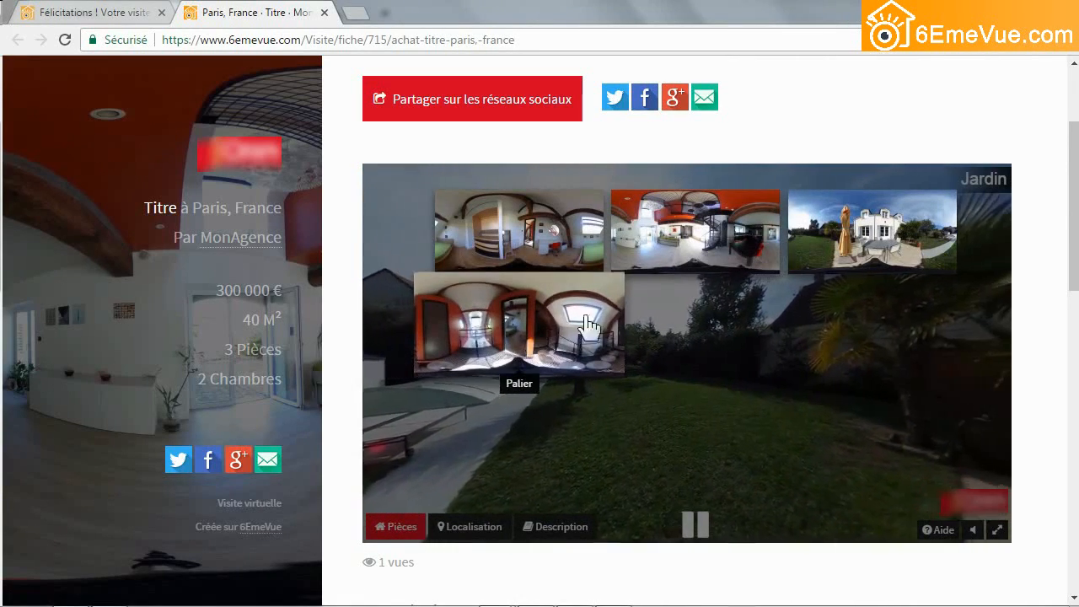
left_click(526, 228)
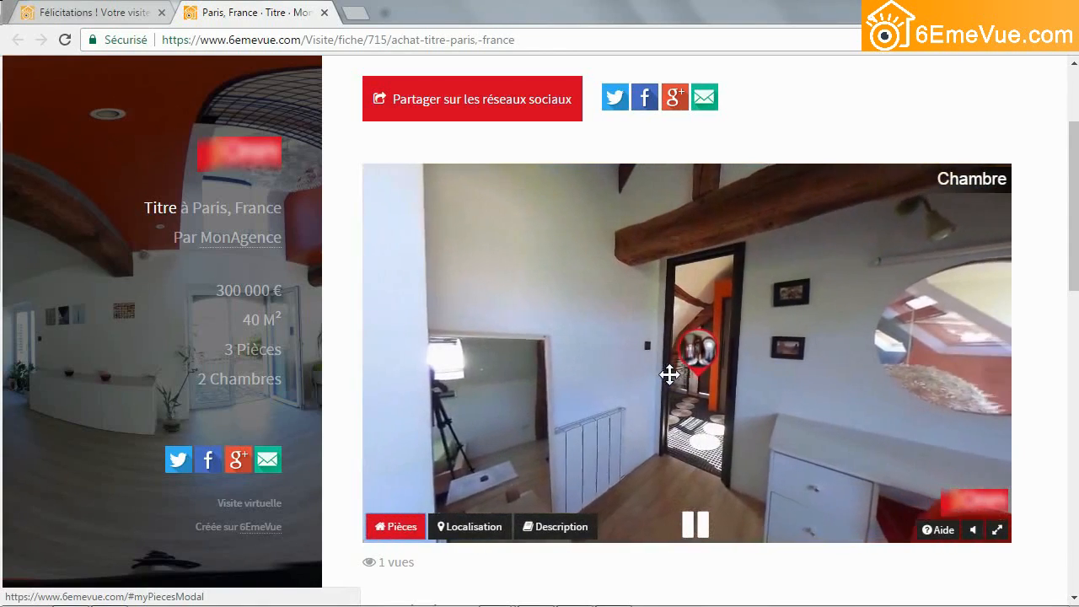
left_click(656, 362)
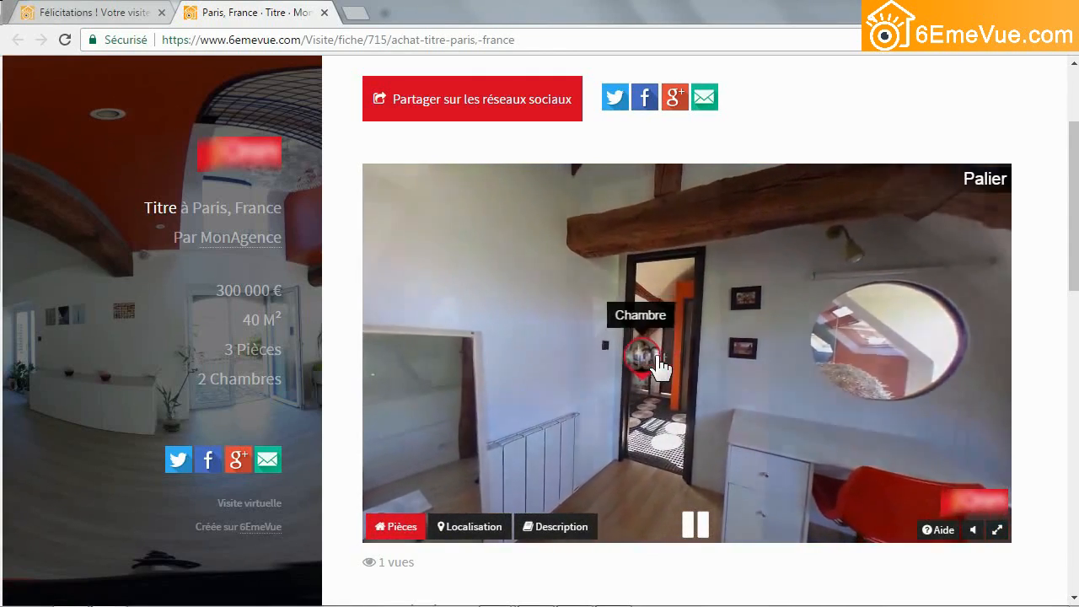
Step: Examine the location map and the description card inside the tour, closing each one
left_click(487, 524)
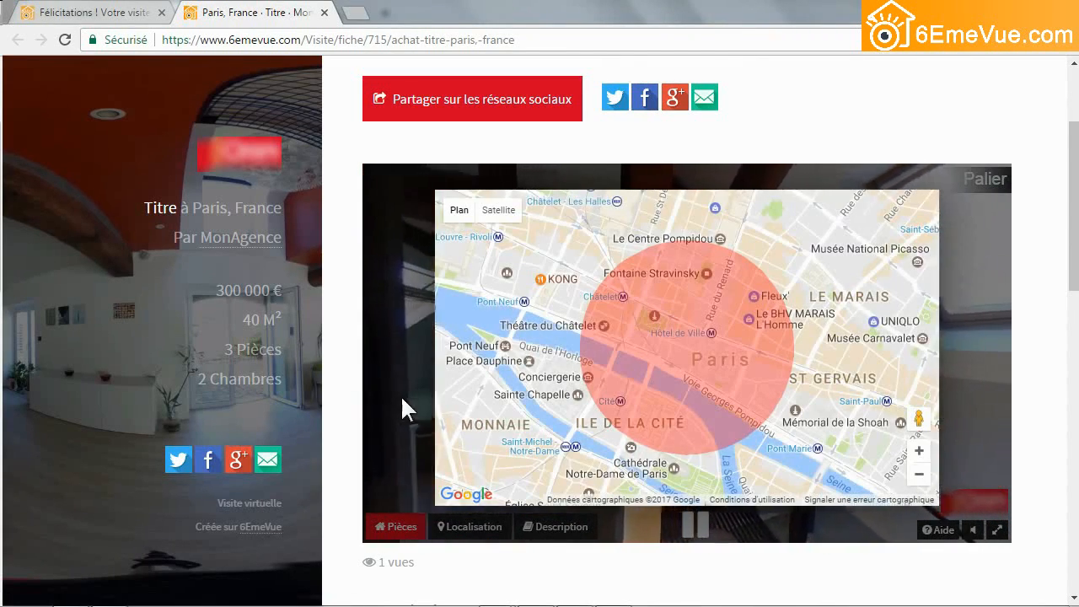
left_click(474, 526)
left_click(539, 526)
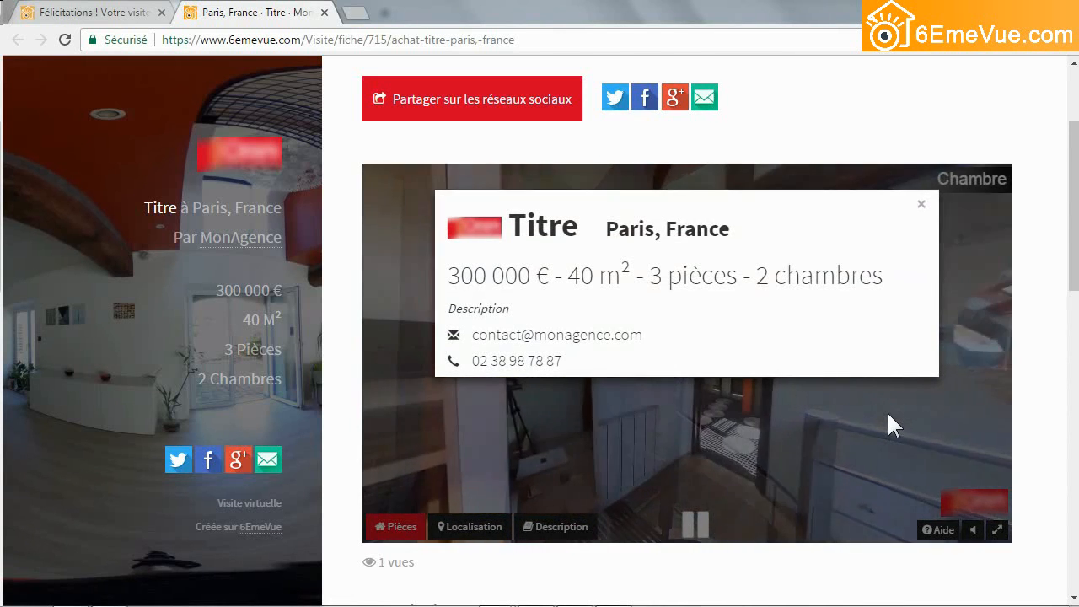
left_click(887, 411)
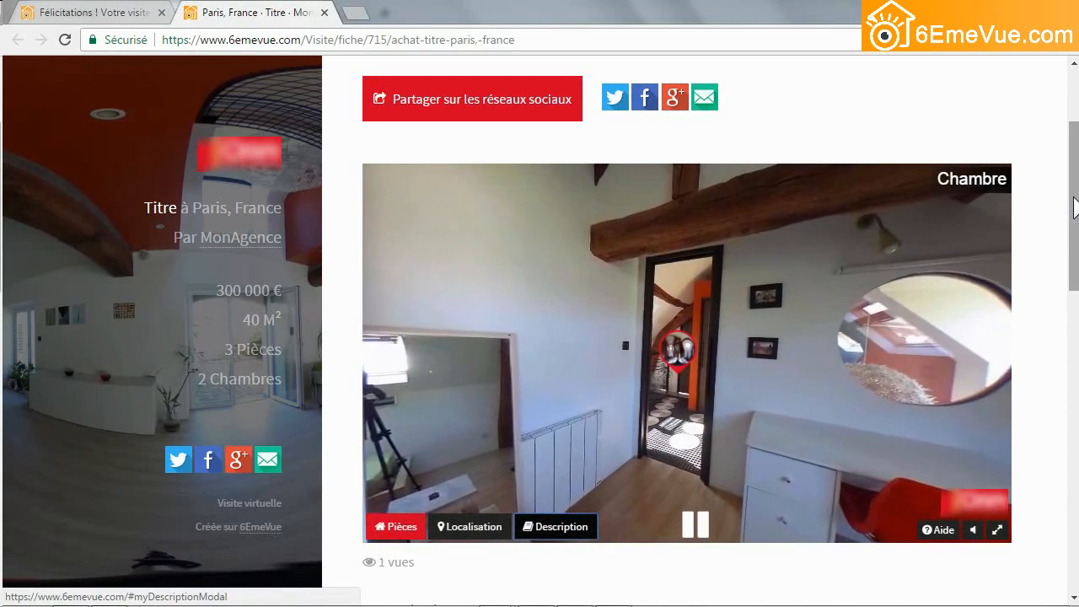
Step: Go to the agency contact form on the property sheet
left_click_drag(1075, 206, 1072, 518)
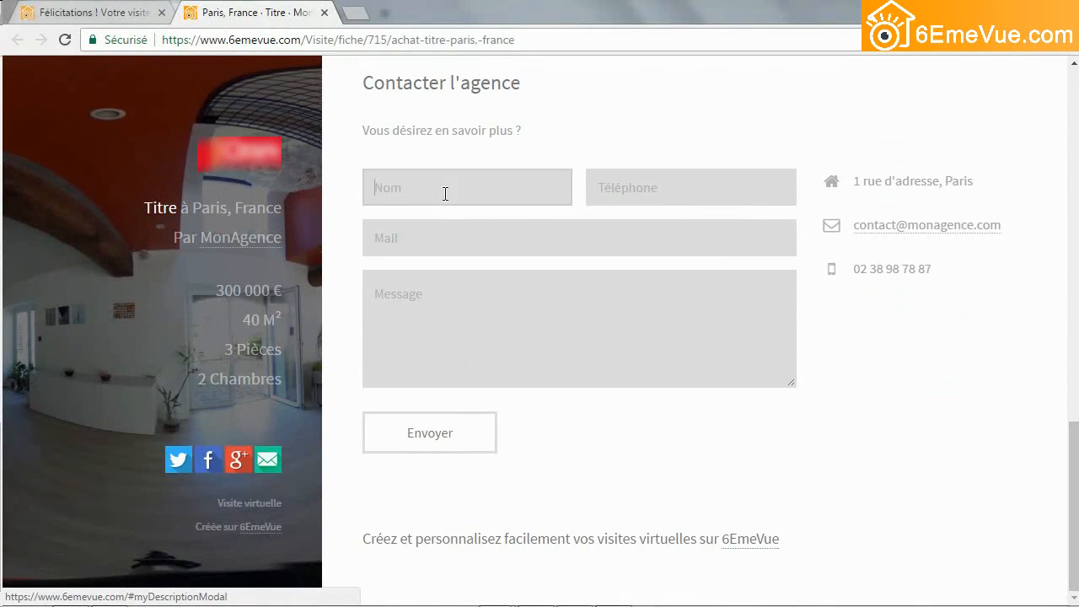